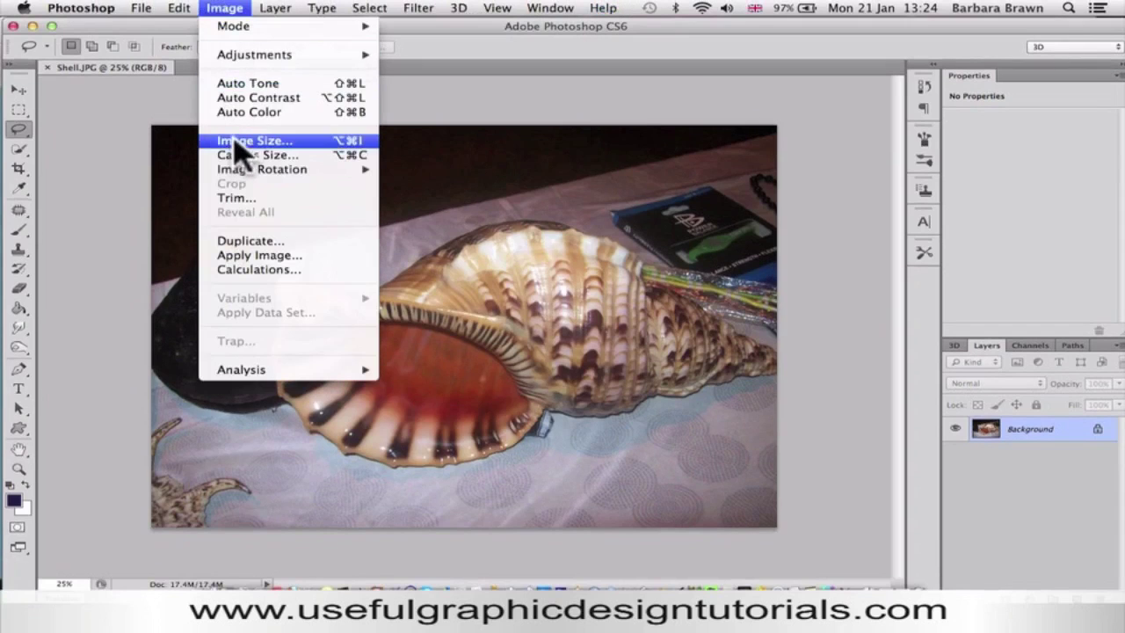
- Resample the shell photo from 480 to 300 pixels/inch, giving 1780 × 1333 pixels
left_click(234, 140)
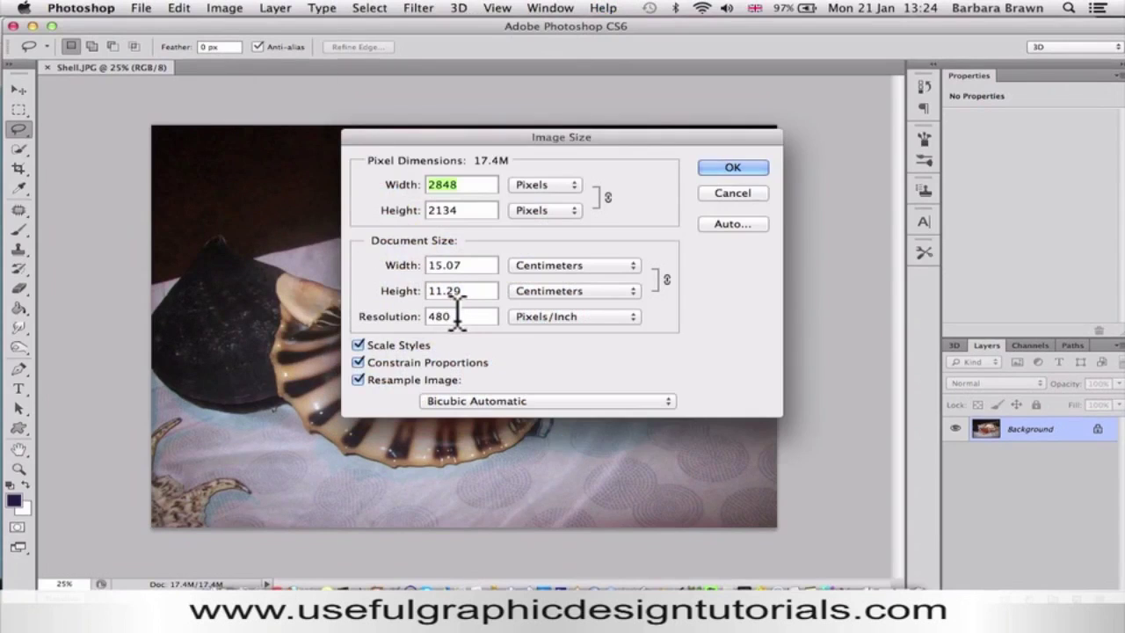
left_click_drag(458, 317, 397, 322)
type("300")
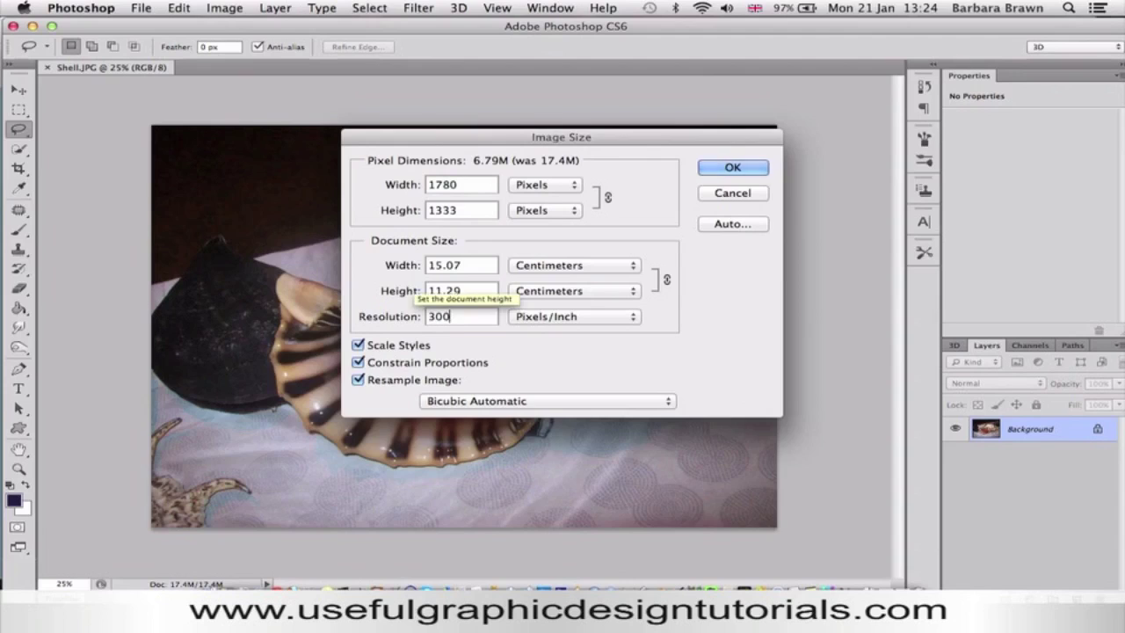
key("Return")
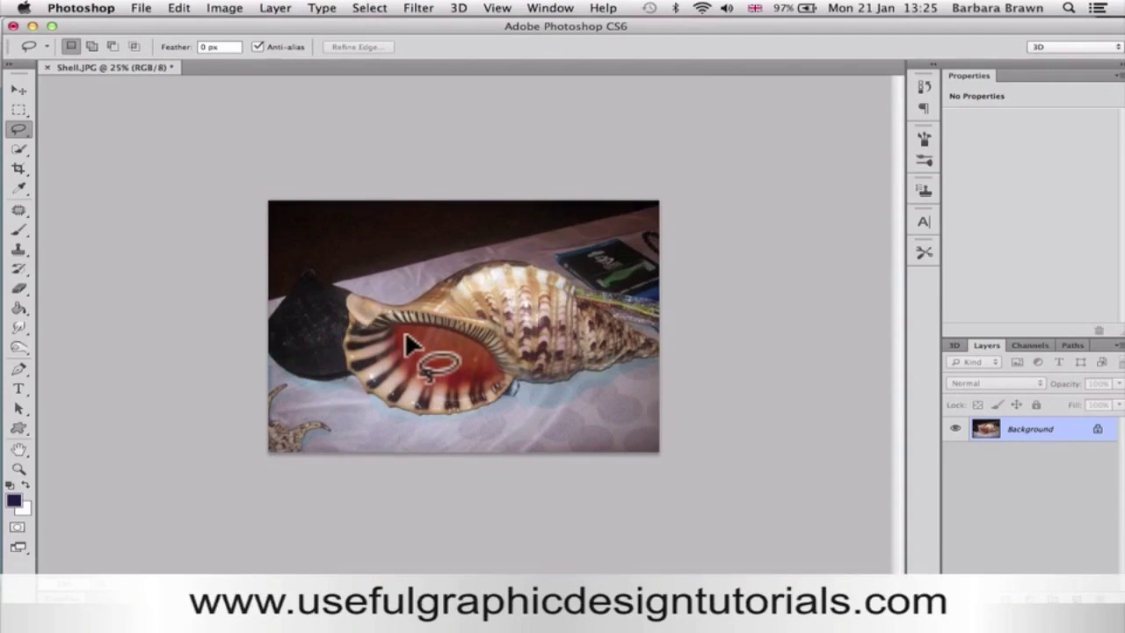
- Paint a Quick Selection over the conch, then lasso-subtract the coloured straws near its tip
left_click_drag(25, 153, 83, 156)
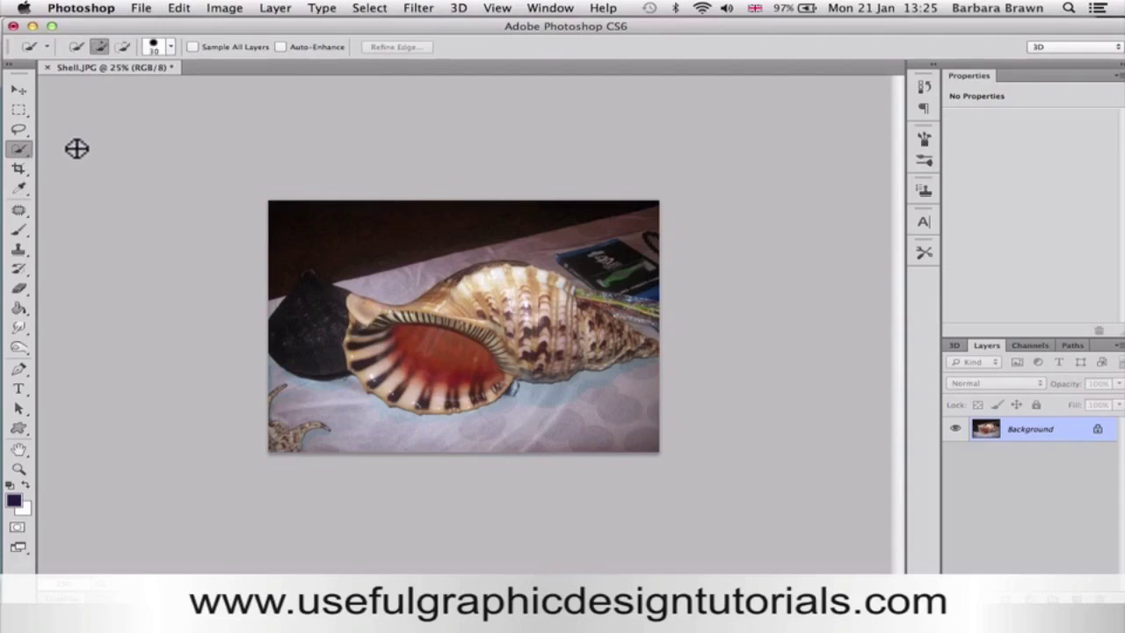
mouse_move(385, 324)
left_mouse_down()
mouse_move(435, 317)
mouse_move(515, 283)
mouse_move(576, 327)
mouse_move(646, 350)
mouse_move(470, 360)
mouse_move(436, 382)
mouse_move(479, 343)
mouse_move(484, 297)
left_mouse_up()
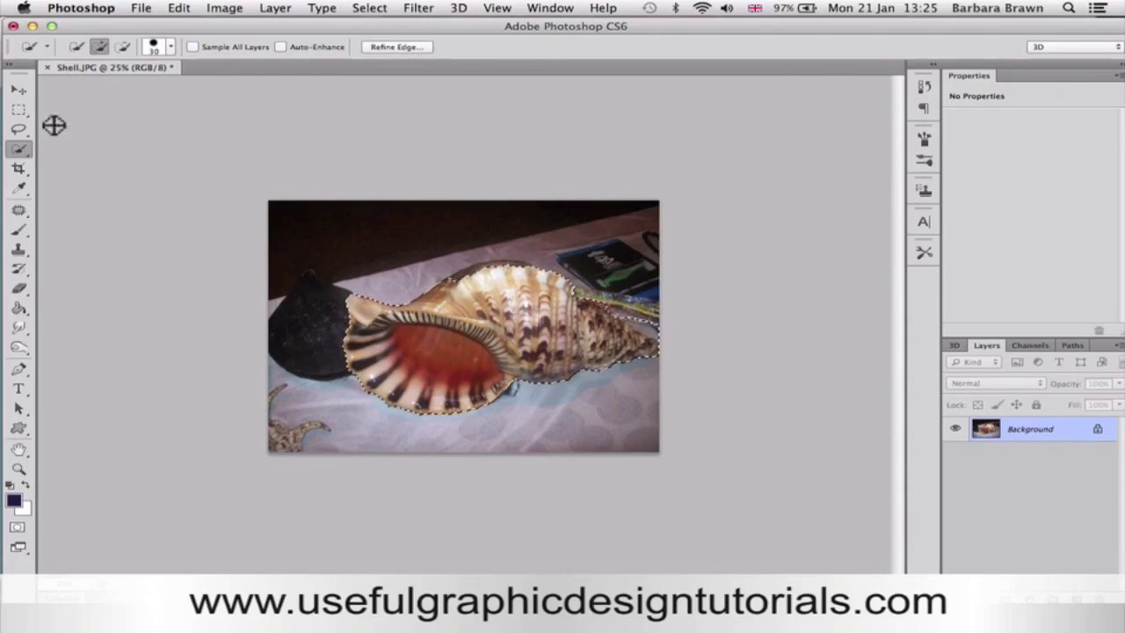
left_click(19, 130)
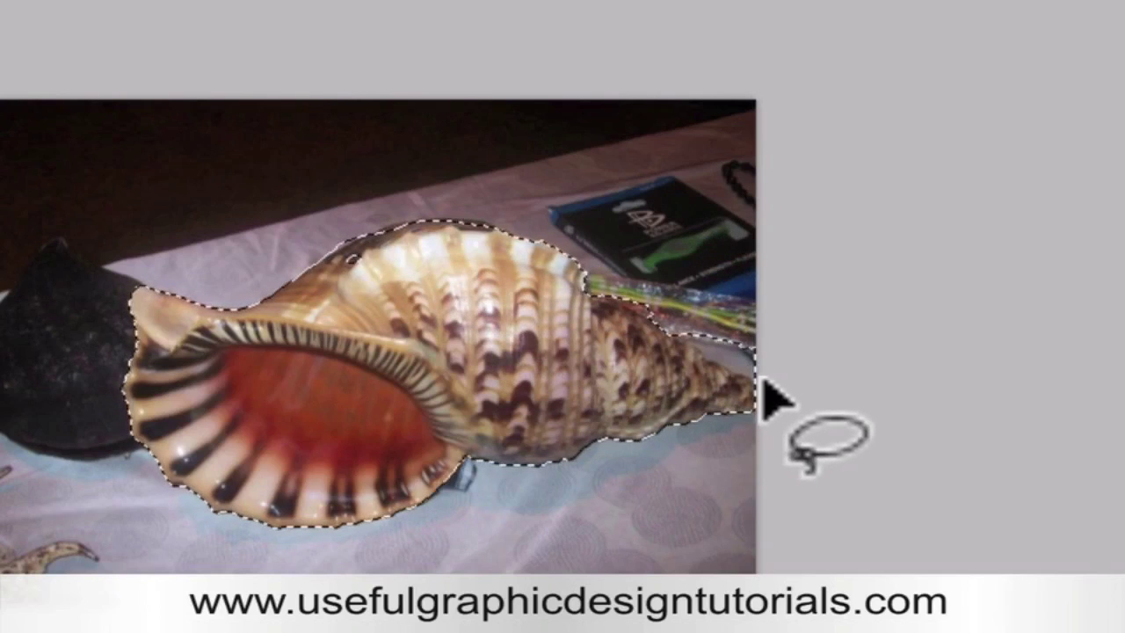
left_click_drag(747, 365, 640, 301)
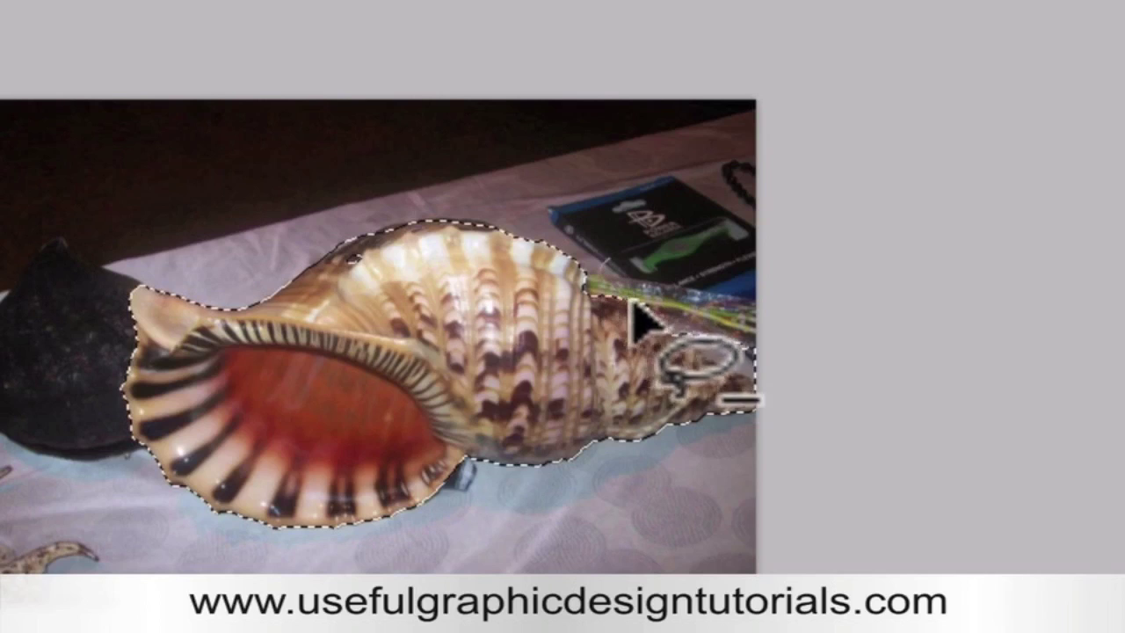
mouse_move(686, 347)
left_mouse_down()
mouse_move(791, 394)
mouse_move(831, 221)
left_mouse_up()
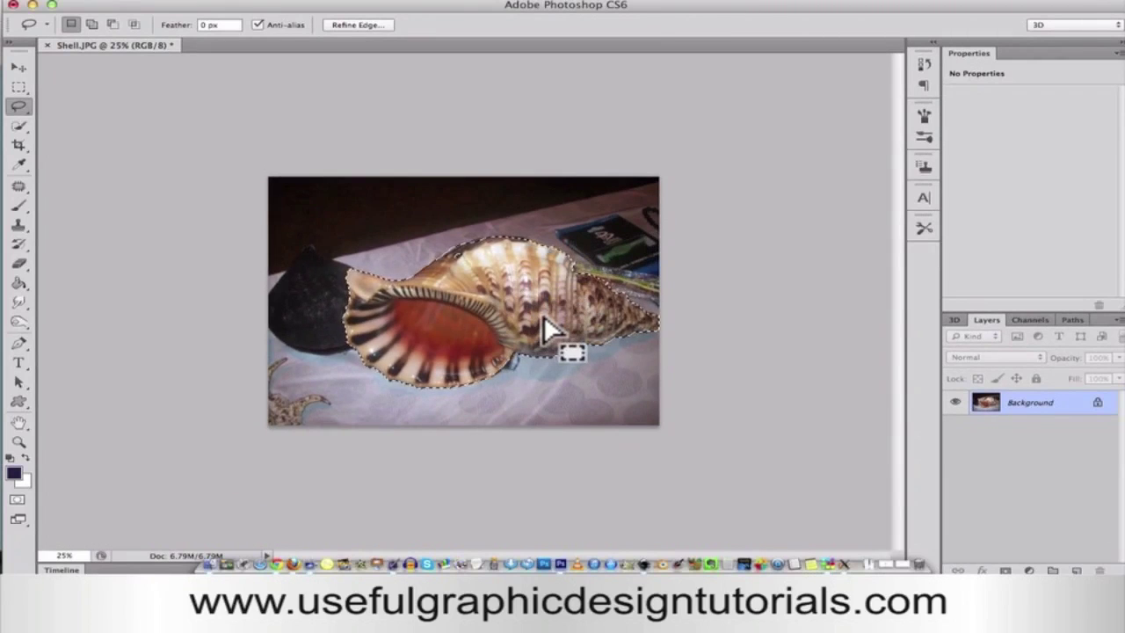
- Trim the selection at the shell's right end, duplicate the Background layer, and hide the original
key("alt")
mouse_move(543, 316)
left_mouse_down()
mouse_move(615, 264)
mouse_move(582, 258)
mouse_move(580, 276)
mouse_move(647, 283)
mouse_move(635, 289)
left_mouse_up()
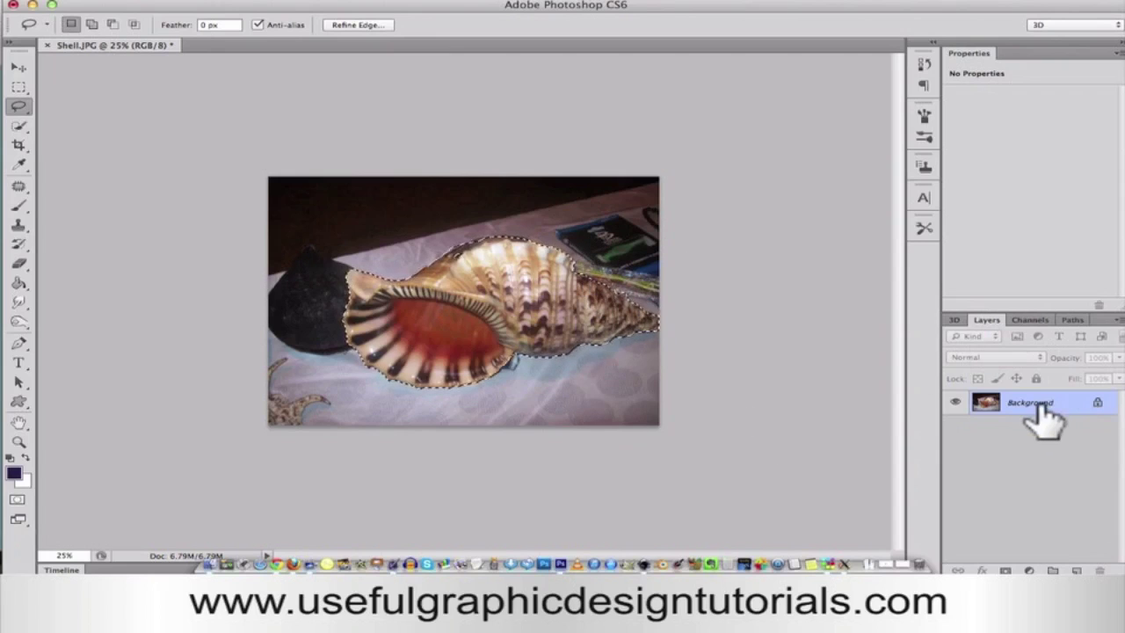
left_click_drag(1029, 402, 1076, 598)
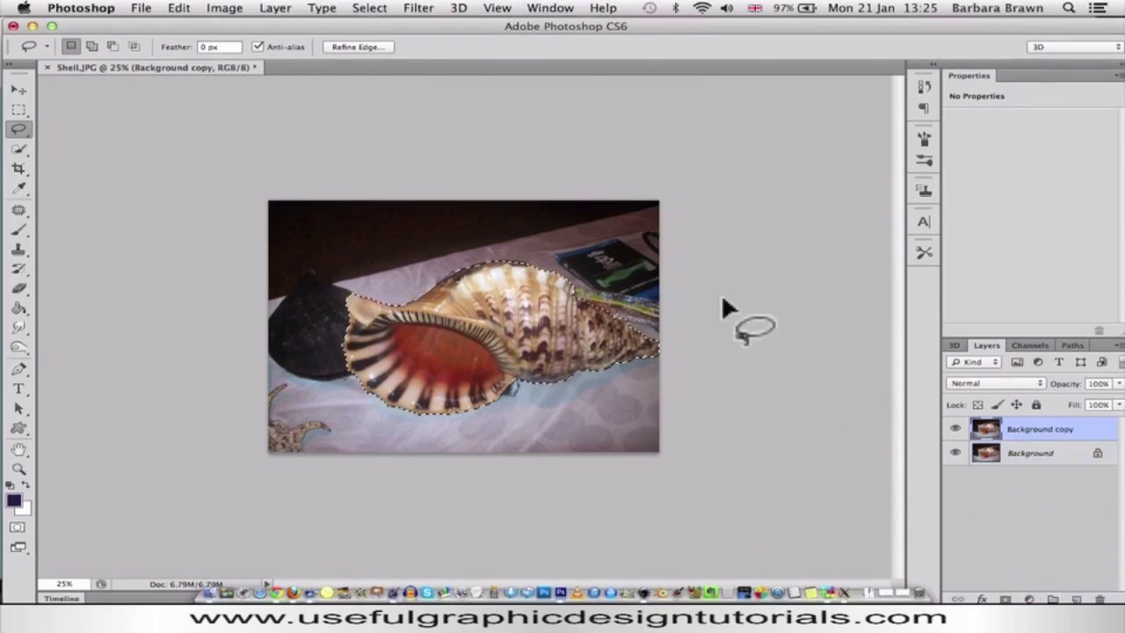
left_click(955, 452)
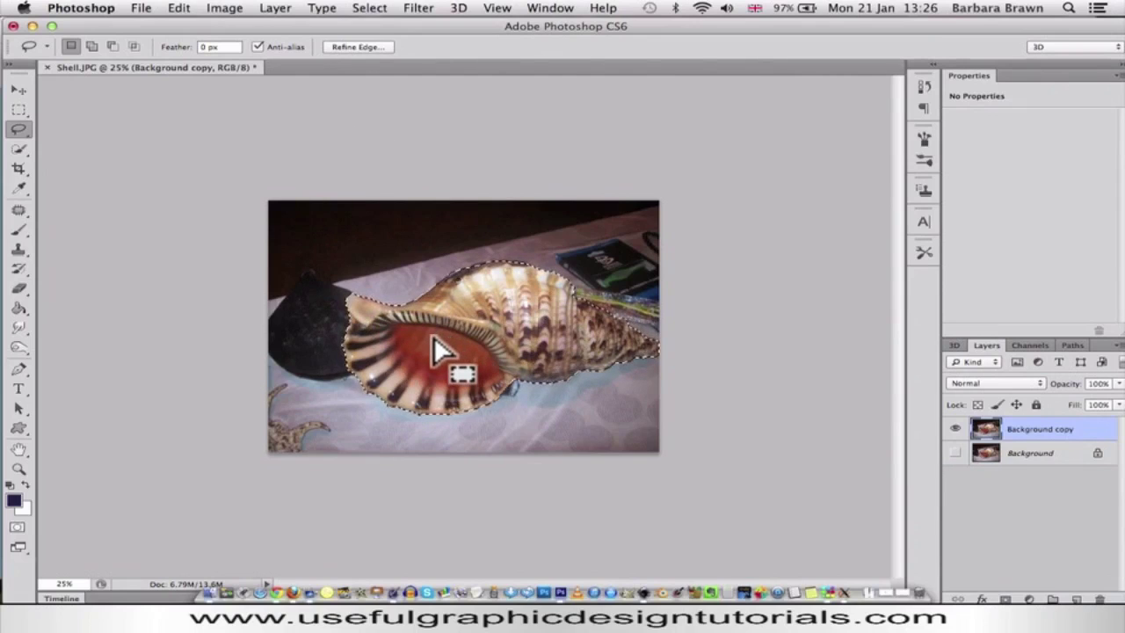
- Apply Refine Edge with Smooth set to 100 to the shell selection
left_click(357, 47)
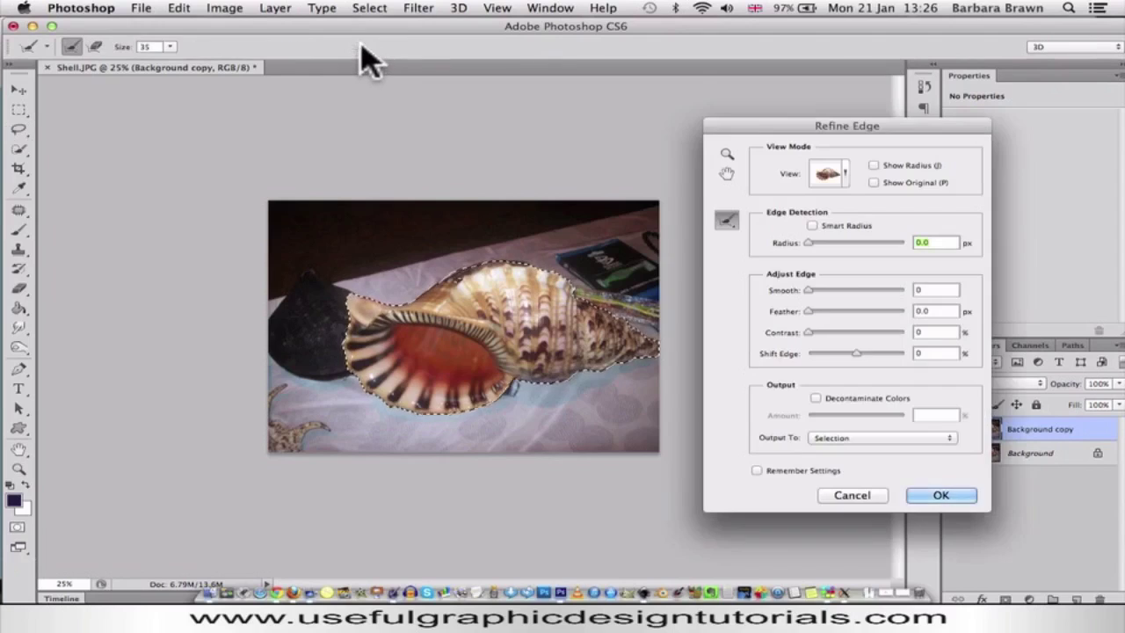
left_click_drag(807, 291, 907, 313)
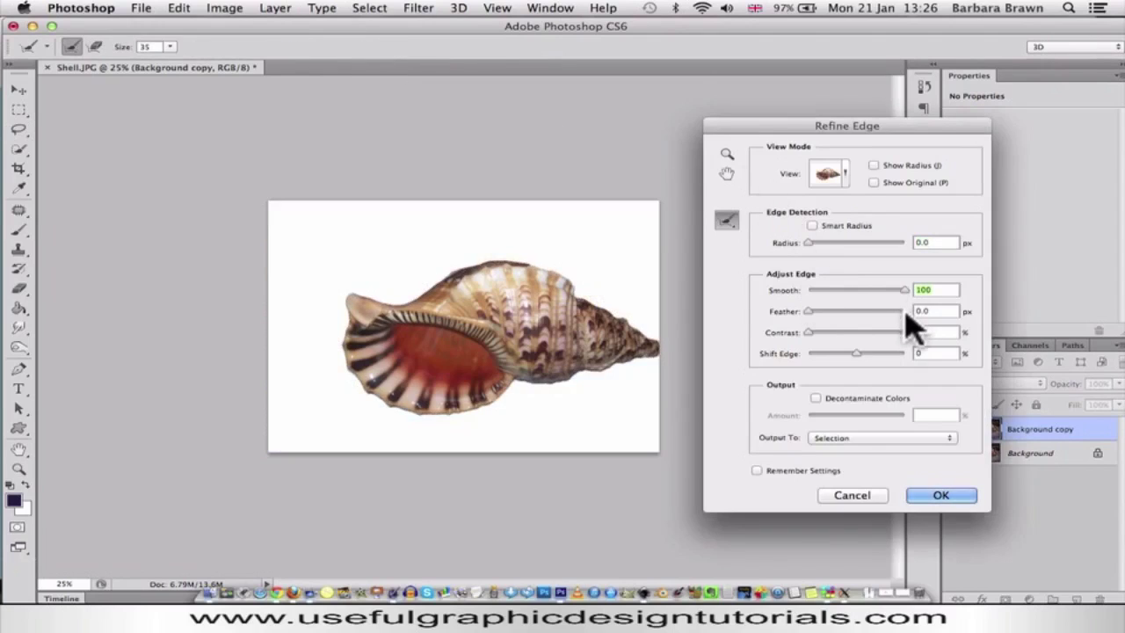
left_click(942, 496)
left_click(955, 453)
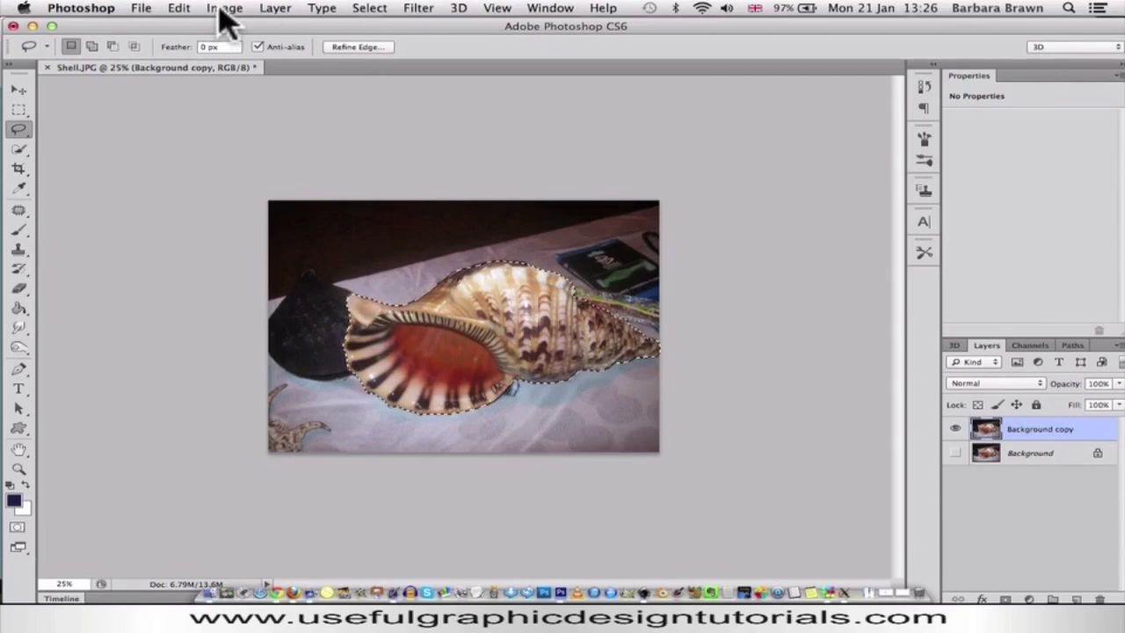
- Contract the shell selection by 5 pixels and zoom in to check its edge
left_click(369, 8)
mouse_move(384, 202)
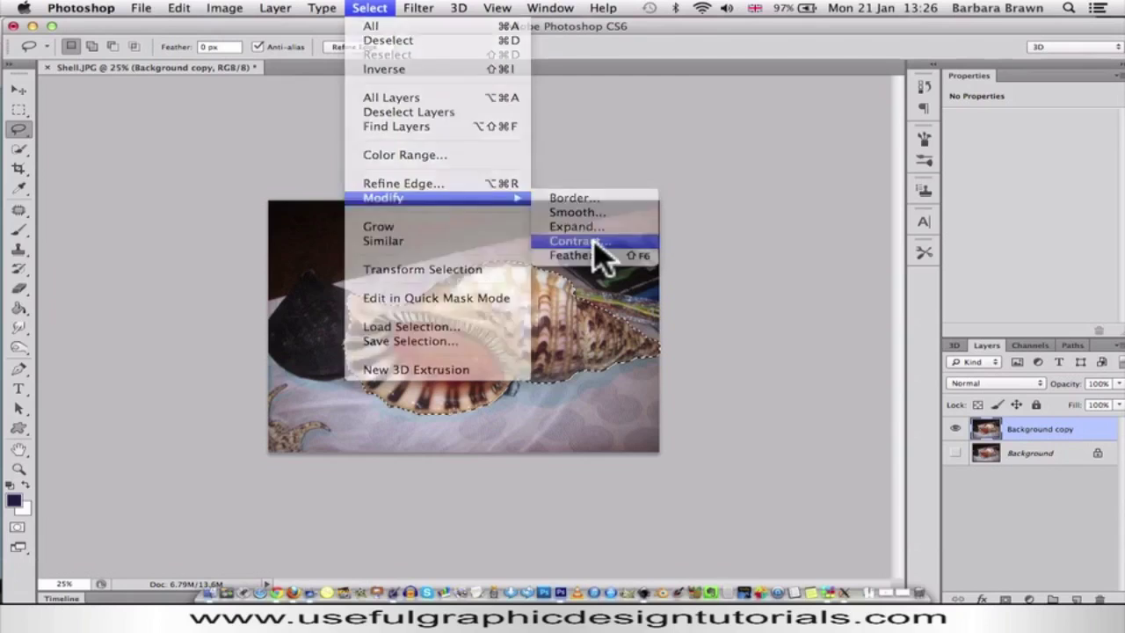
left_click(601, 251)
left_click(649, 269)
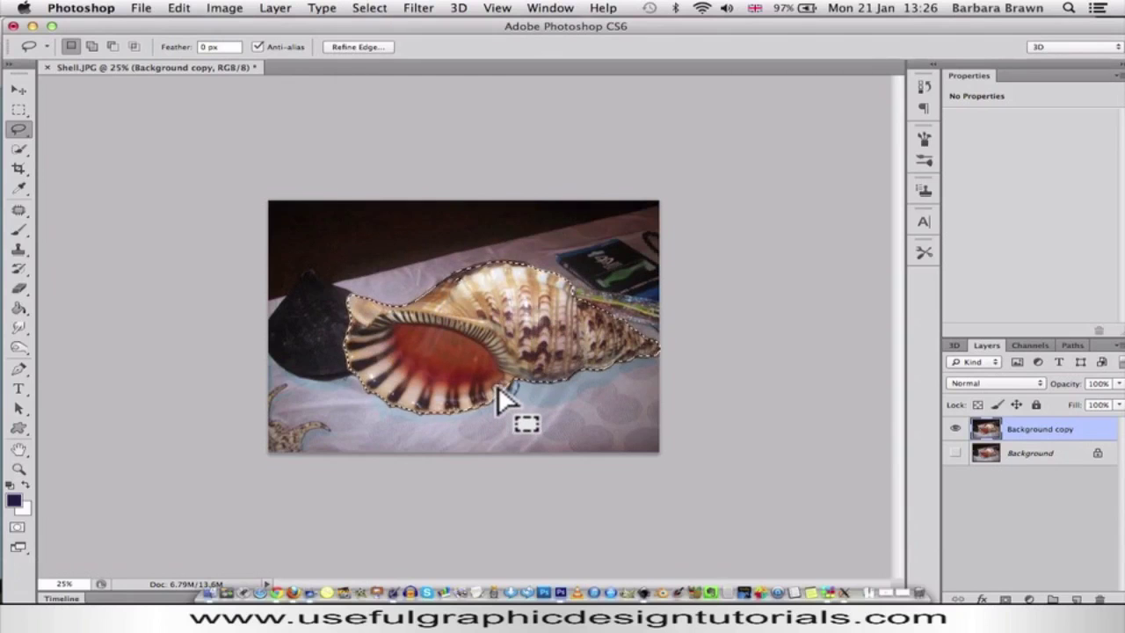
key("super+plus")
key("super+plus")
key("super+plus")
key("super+plus")
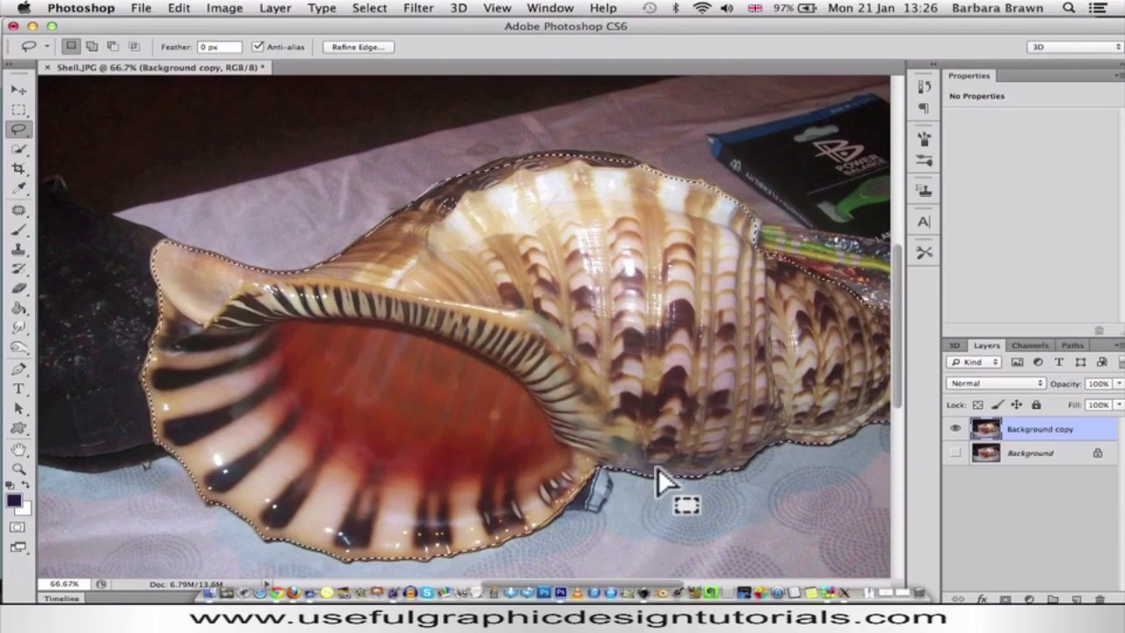
key("super+h")
key("super+minus")
key("super+minus")
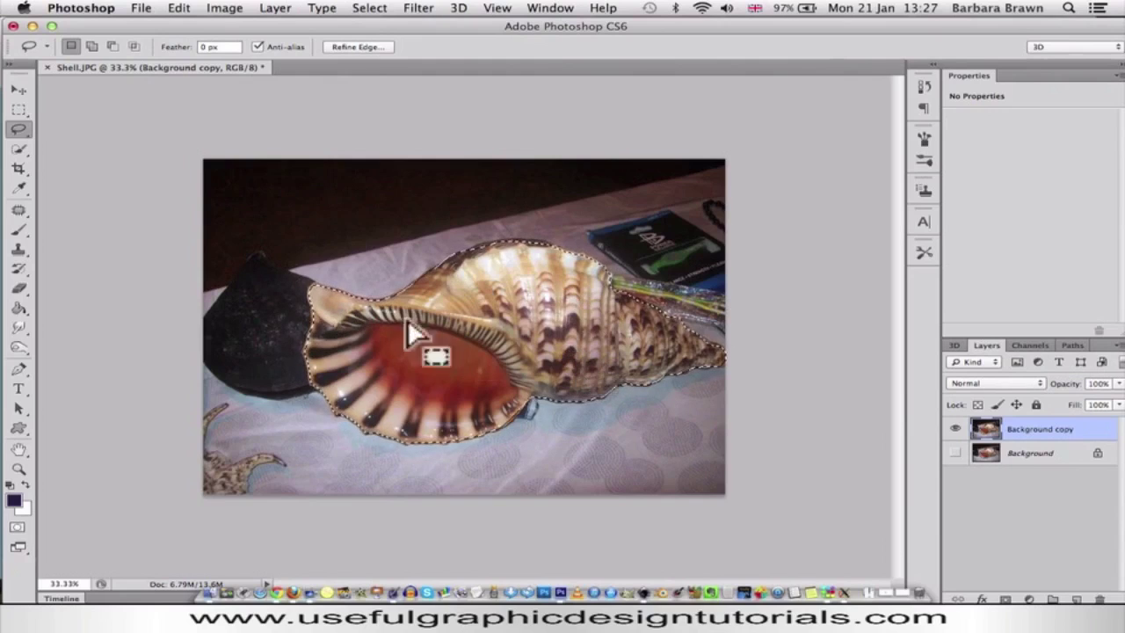
- Invert the selection, delete everything around the shell, and deselect
left_click(369, 11)
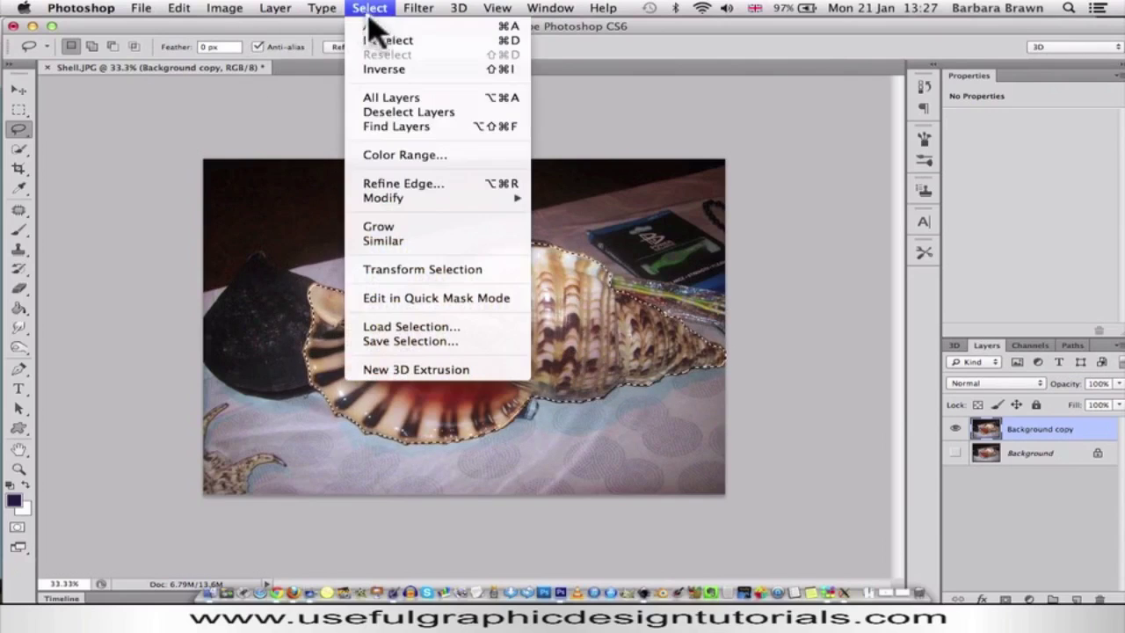
left_click(386, 70)
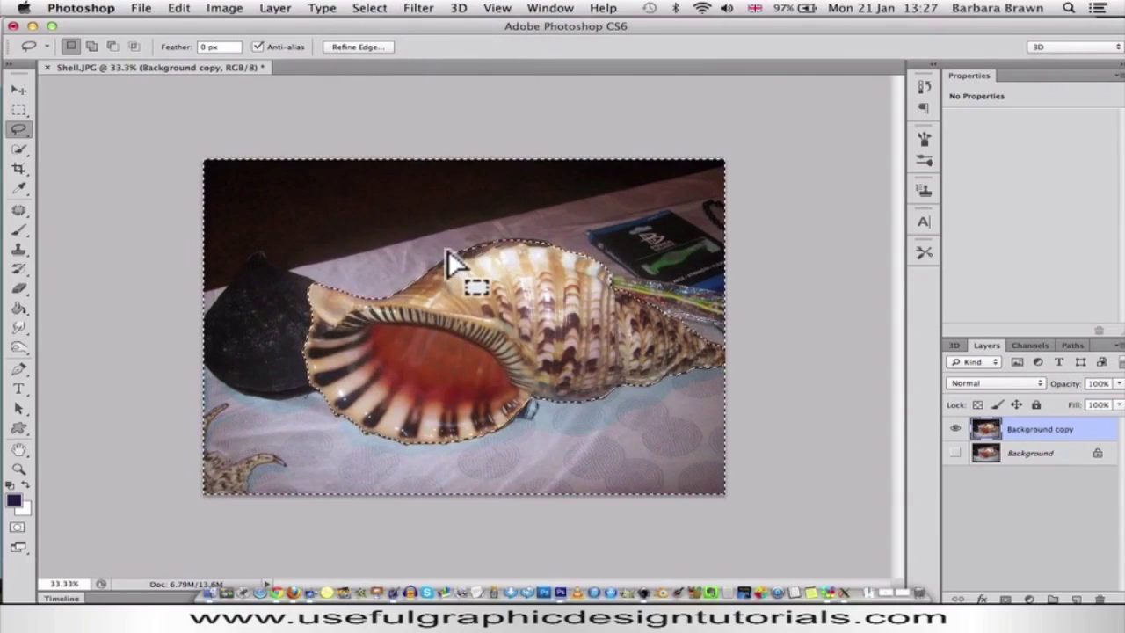
key("Delete")
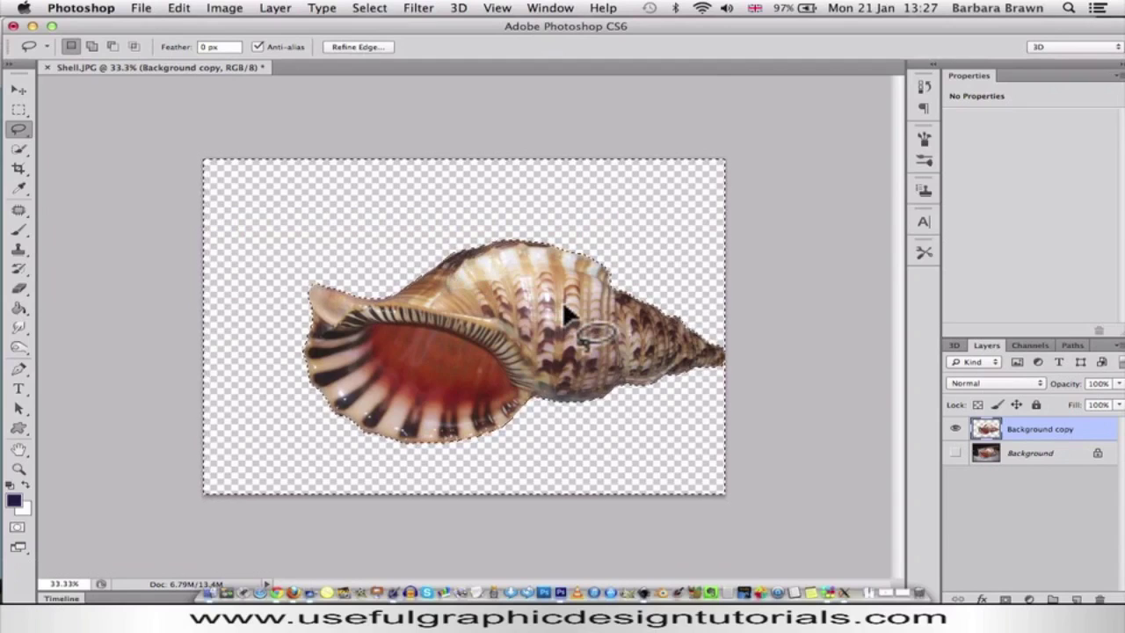
key("super+d")
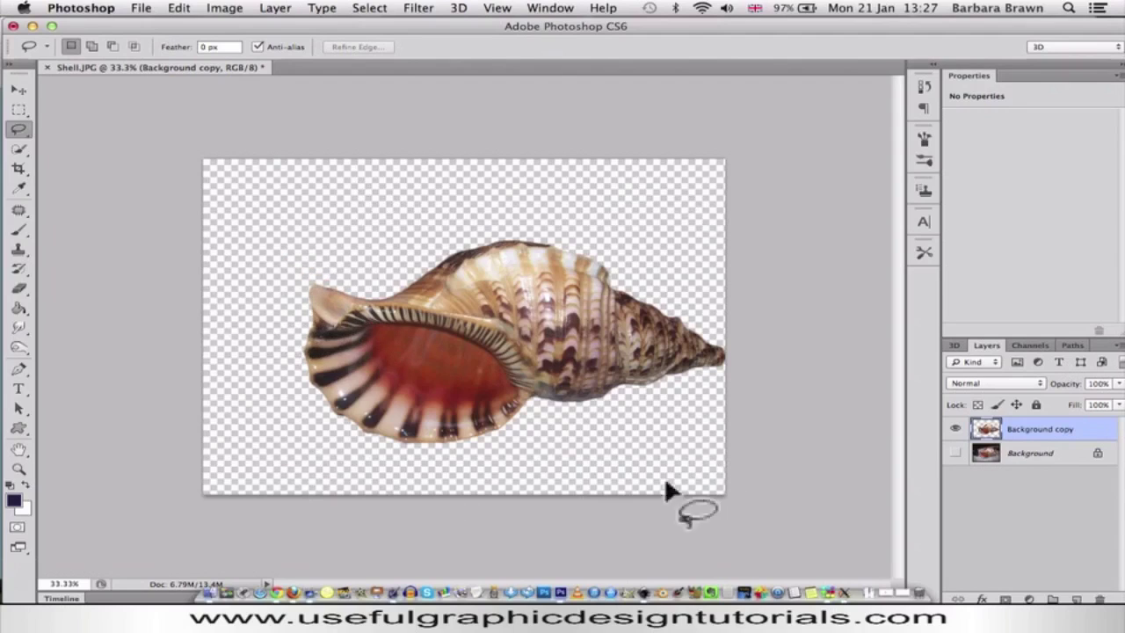
- Crop the canvas by pulling the left, top and bottom edges in to the shell
left_click(19, 169)
left_click_drag(201, 326, 238, 331)
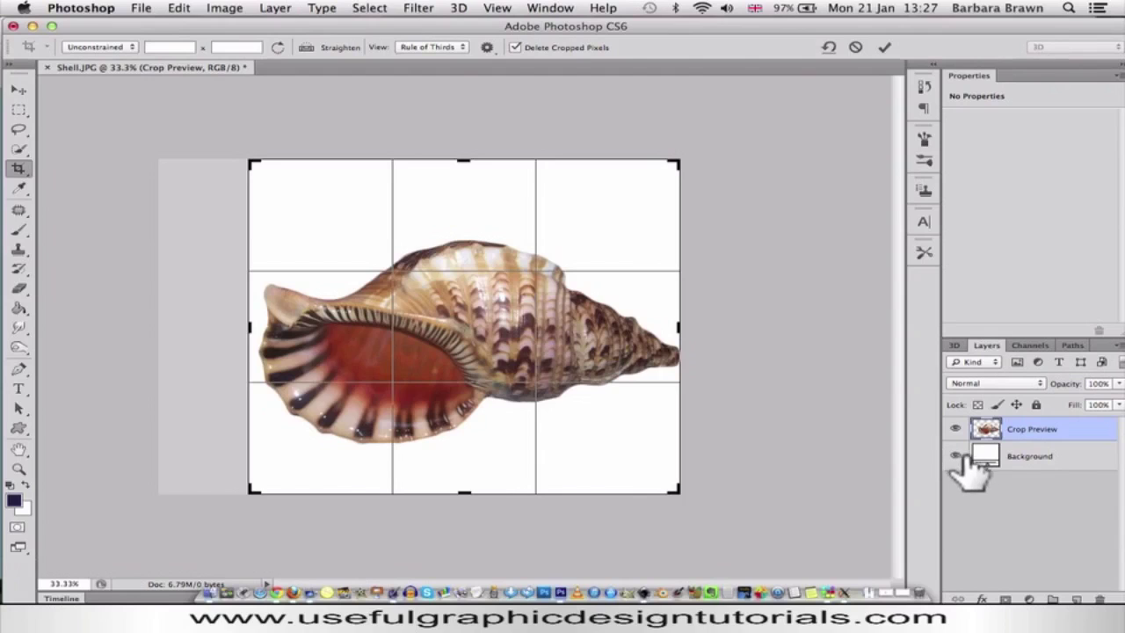
left_click_drag(461, 160, 463, 189)
left_click_drag(466, 455, 467, 434)
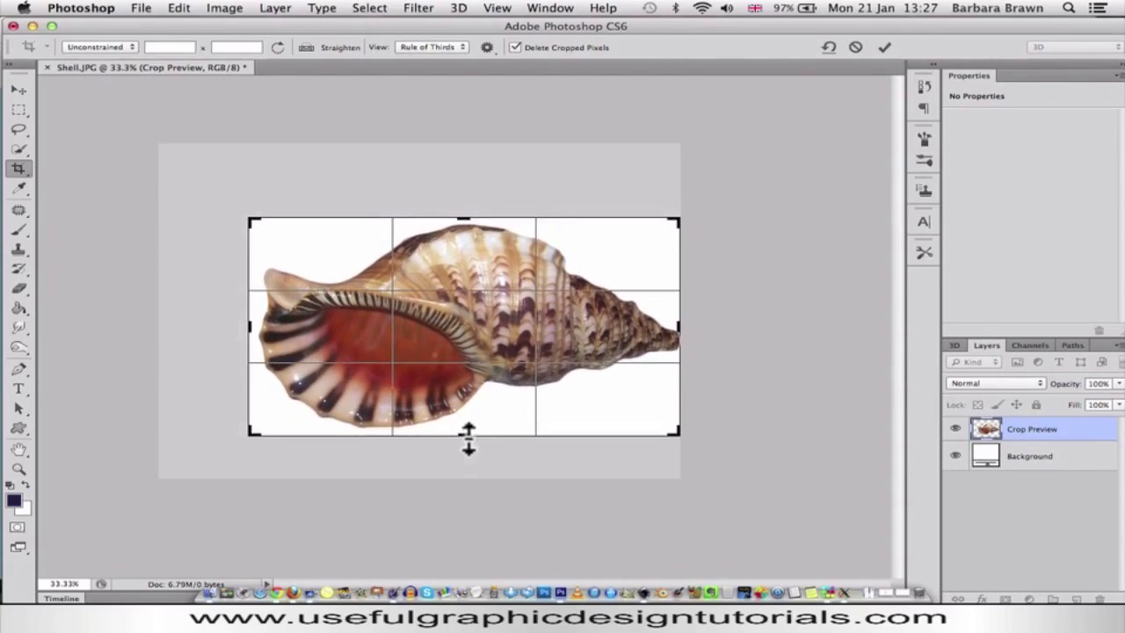
key("Return")
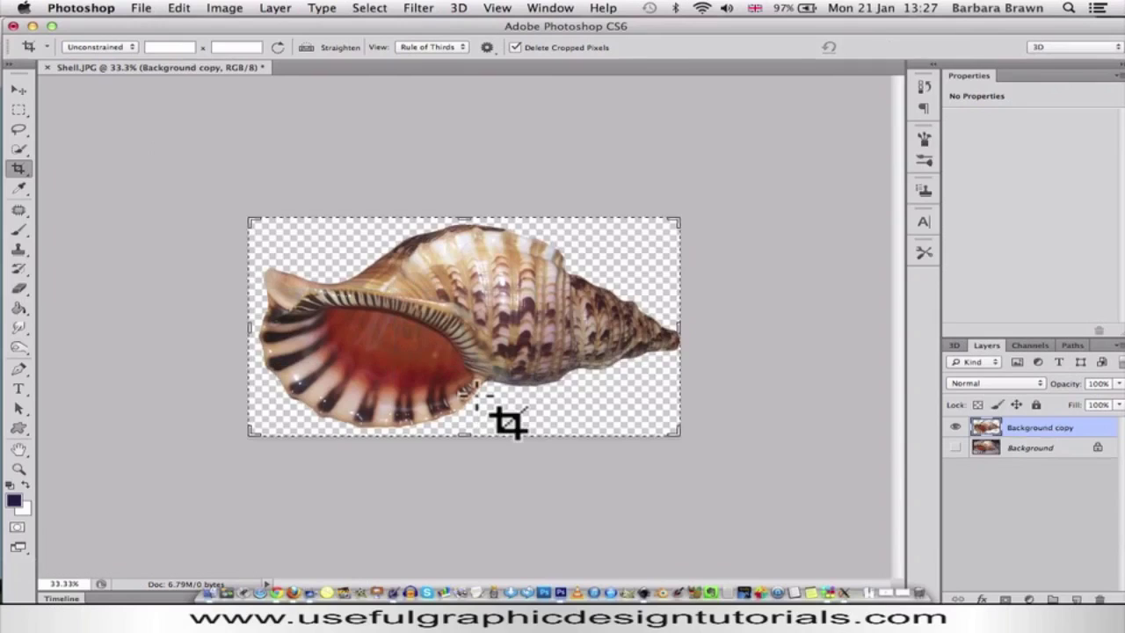
- Delete the original Background layer, keeping only the Background copy with the shell
double_click(1044, 448)
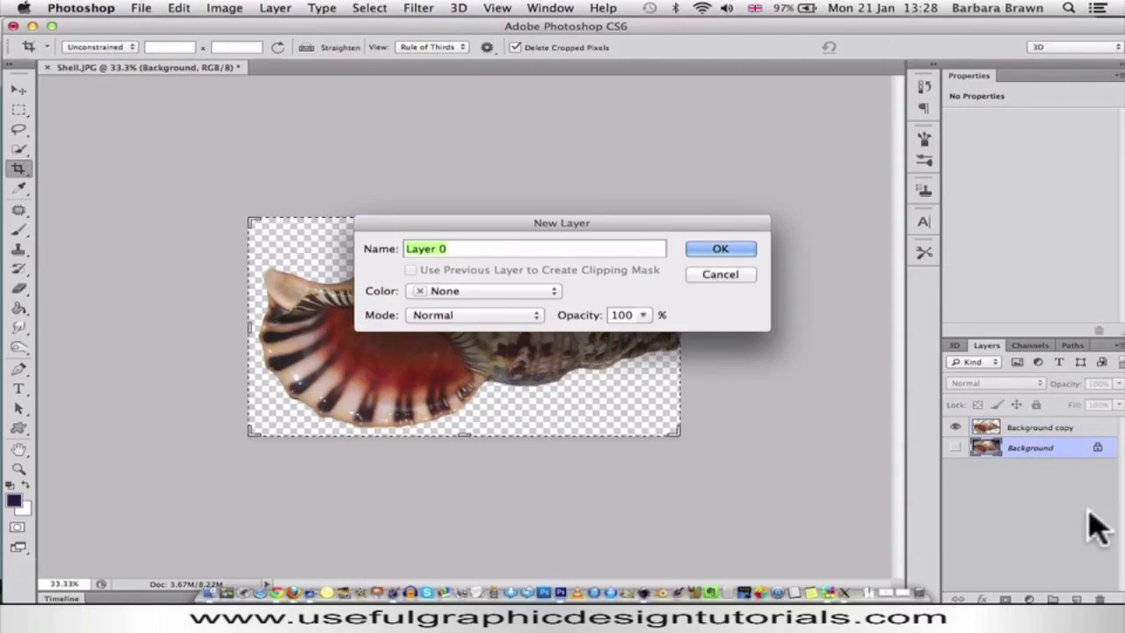
left_click(724, 273)
left_click_drag(1032, 449, 1108, 598)
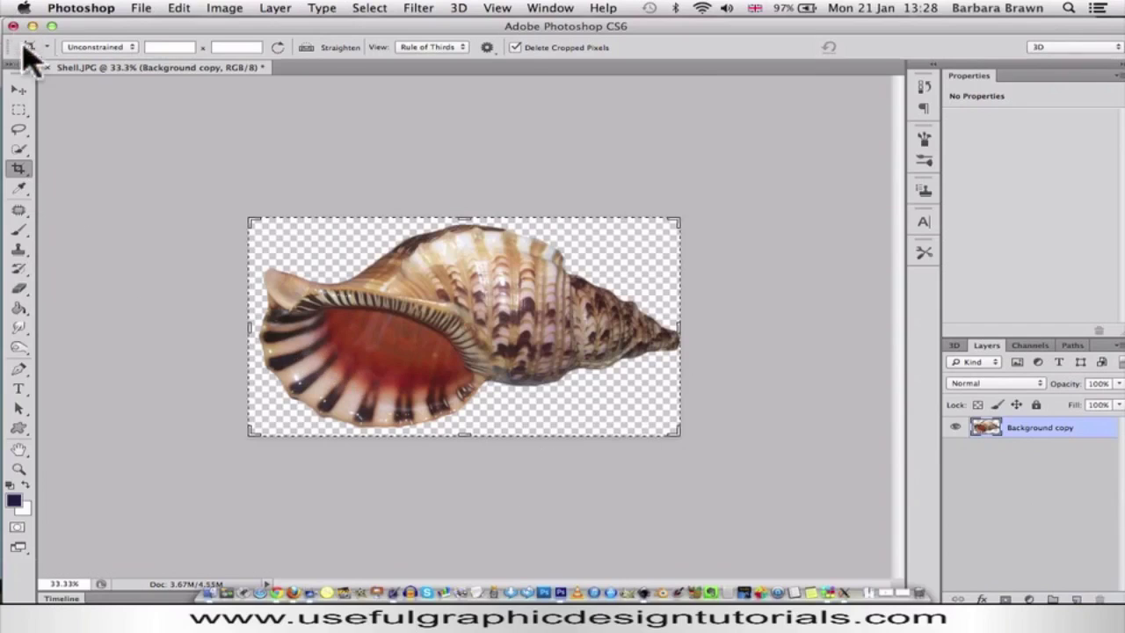
- Save the cut-out as PNG in the png/jpg images to use folder, replacing Shell.png
left_click(138, 8)
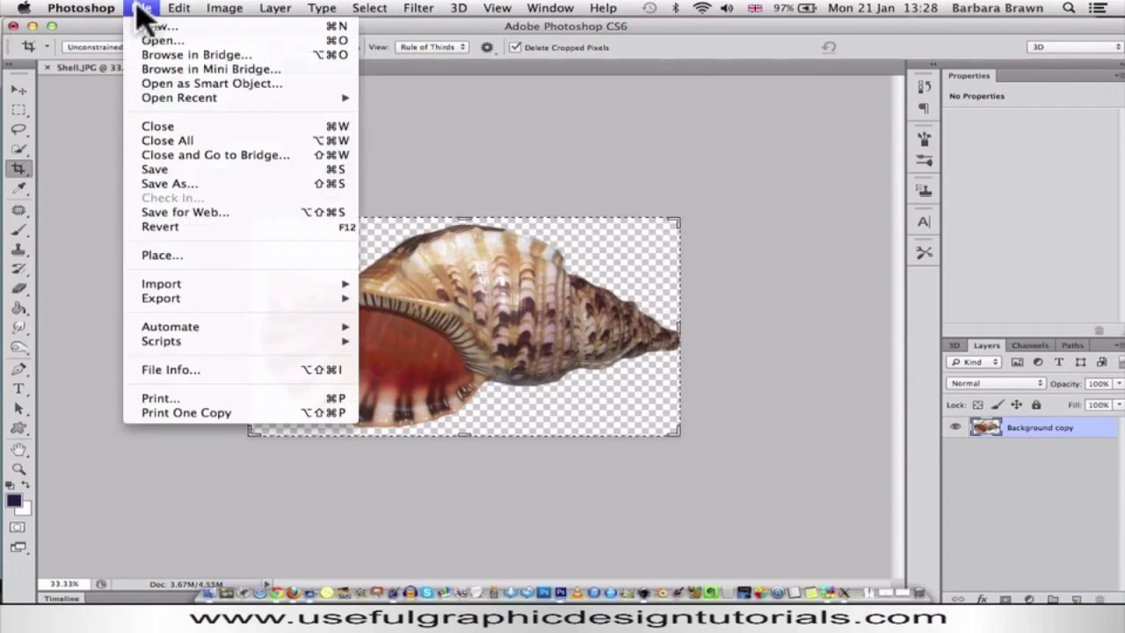
left_click(146, 185)
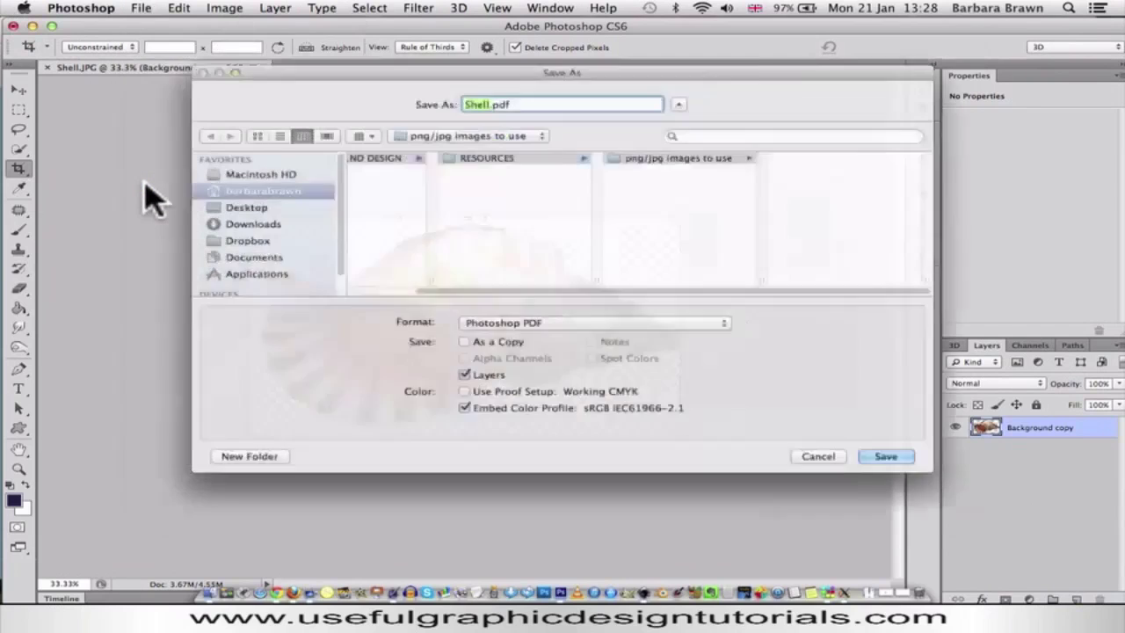
left_click(740, 328)
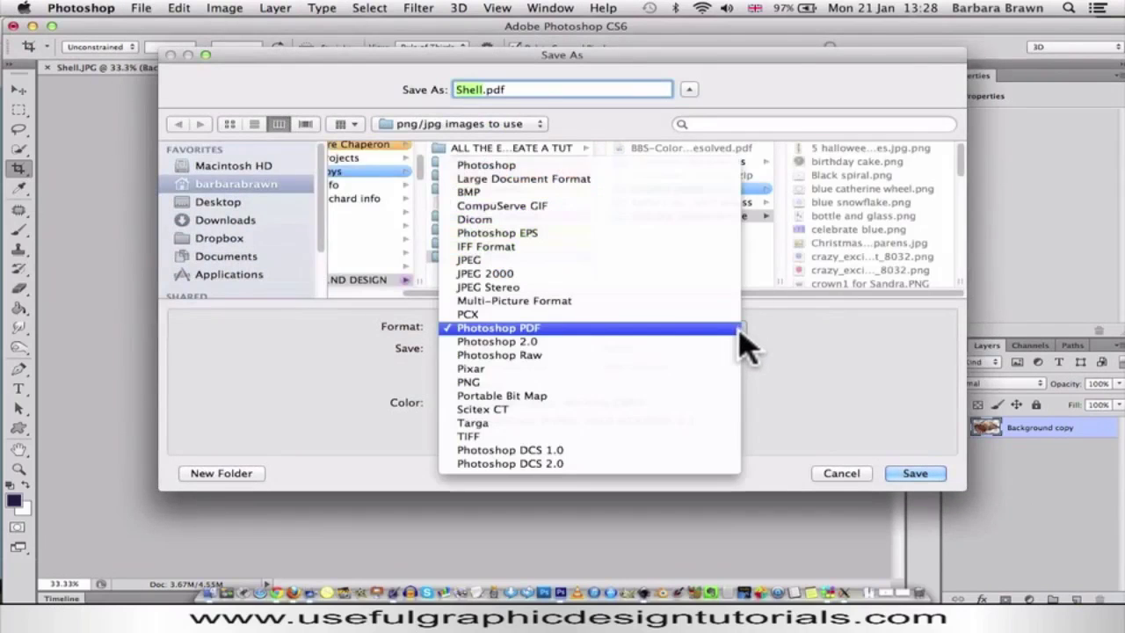
left_click(472, 381)
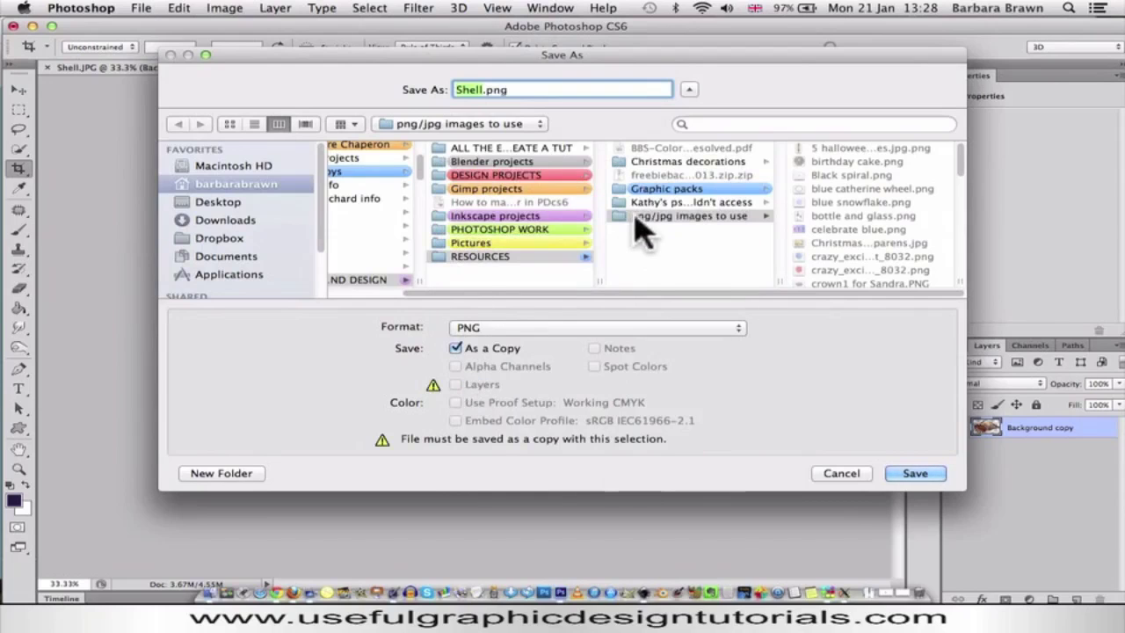
left_click(668, 215)
left_click(917, 476)
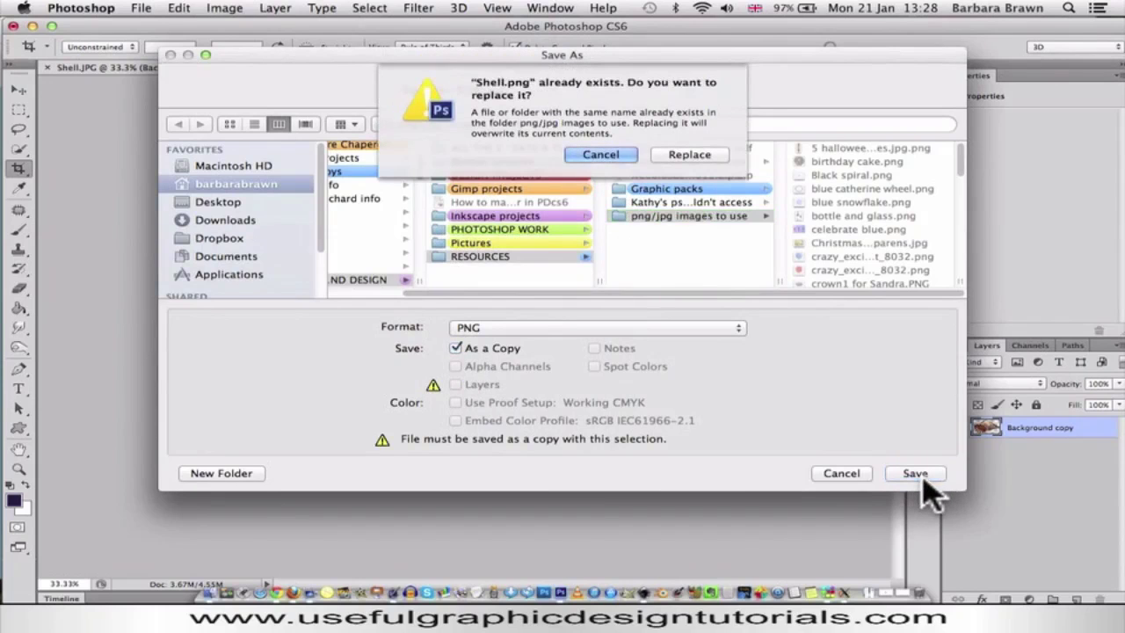
left_click(684, 155)
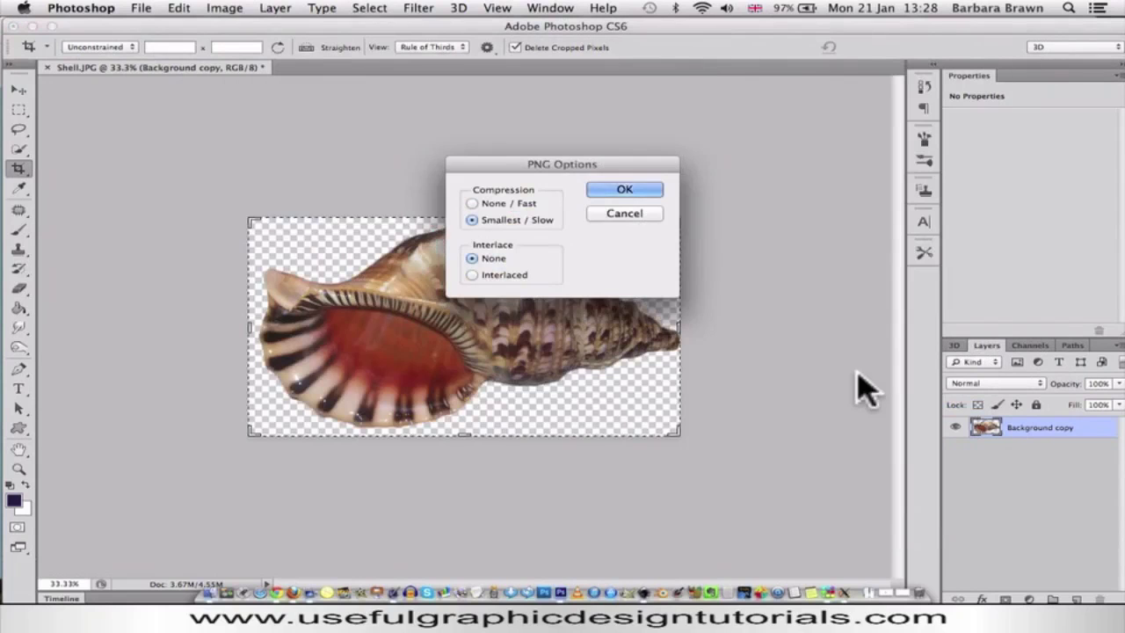
left_click(622, 187)
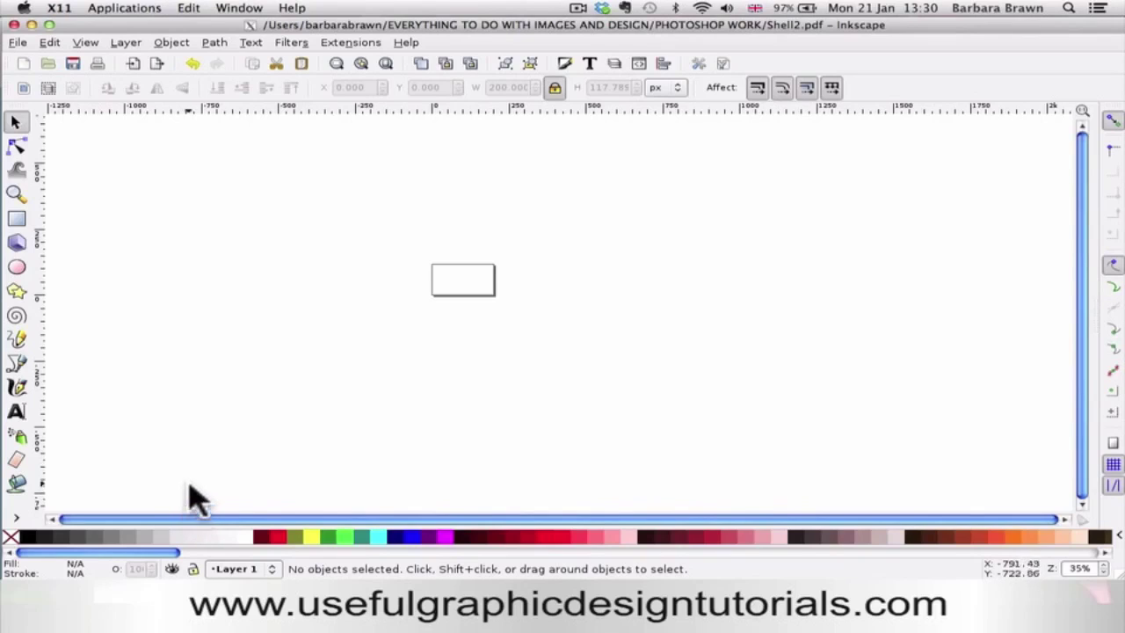
- Import Shell.png as an embedded image and move it to the left of the canvas
left_click(18, 43)
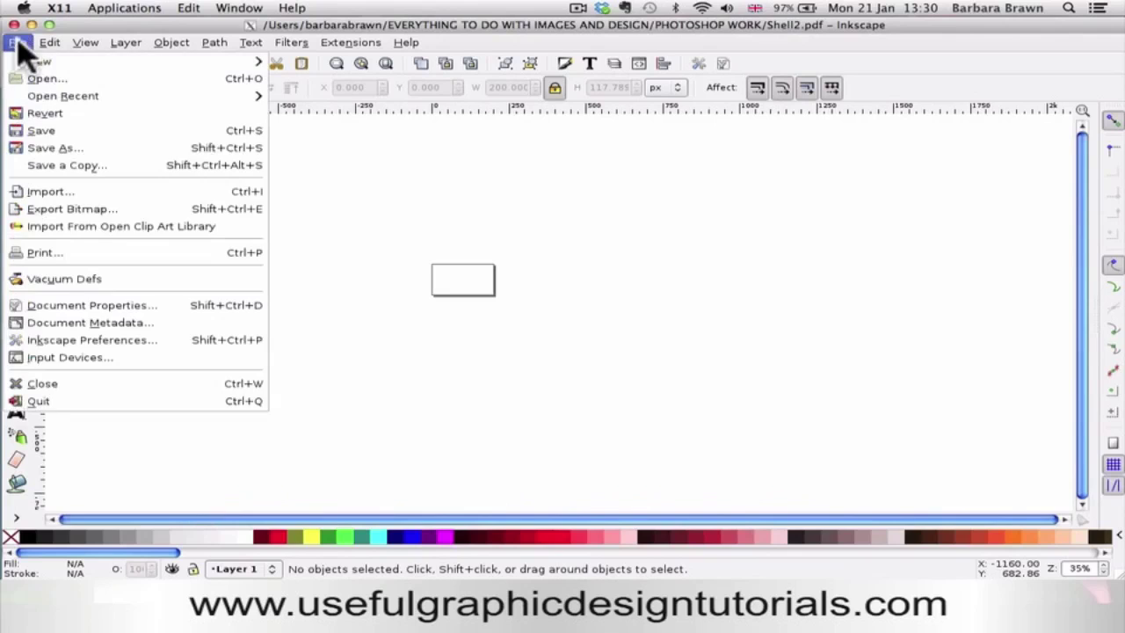
left_click(37, 192)
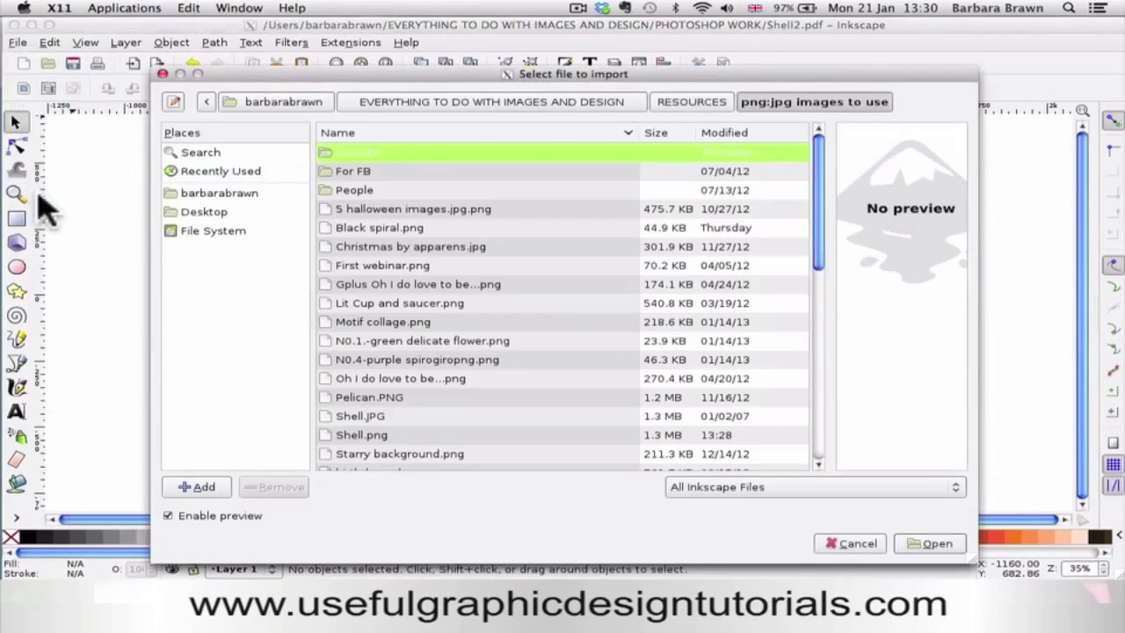
left_click(376, 437)
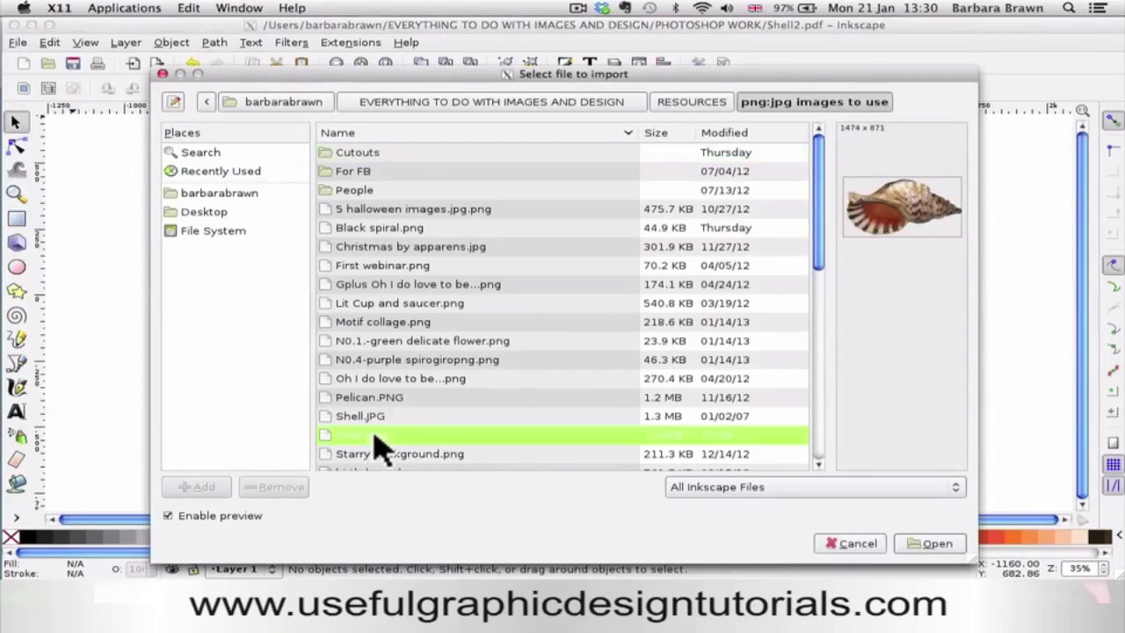
left_click(937, 545)
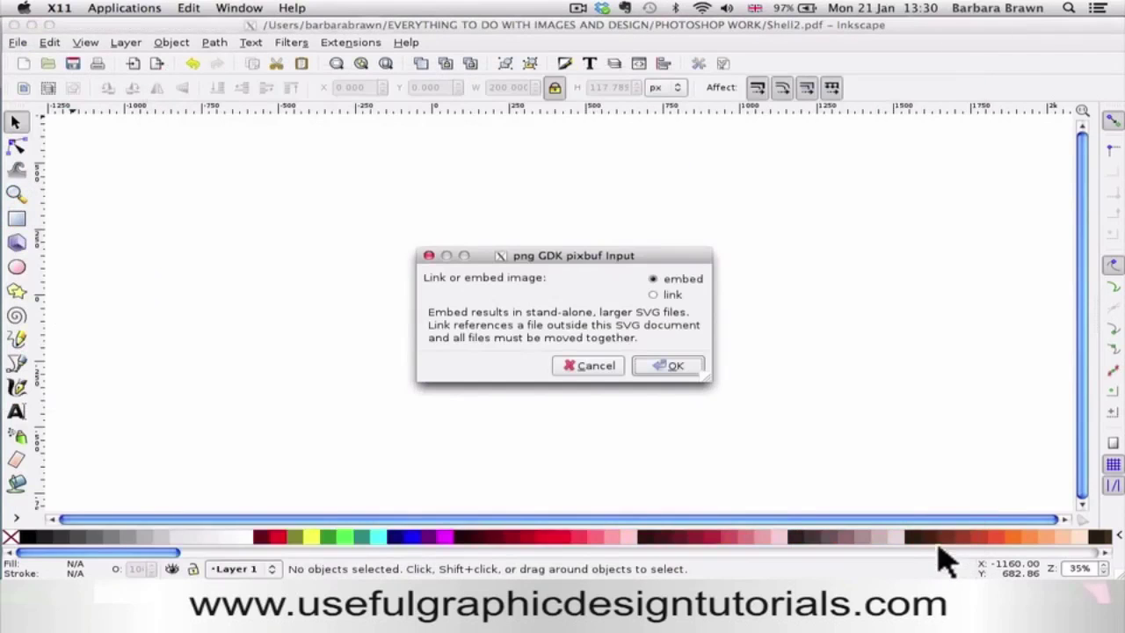
left_click(674, 369)
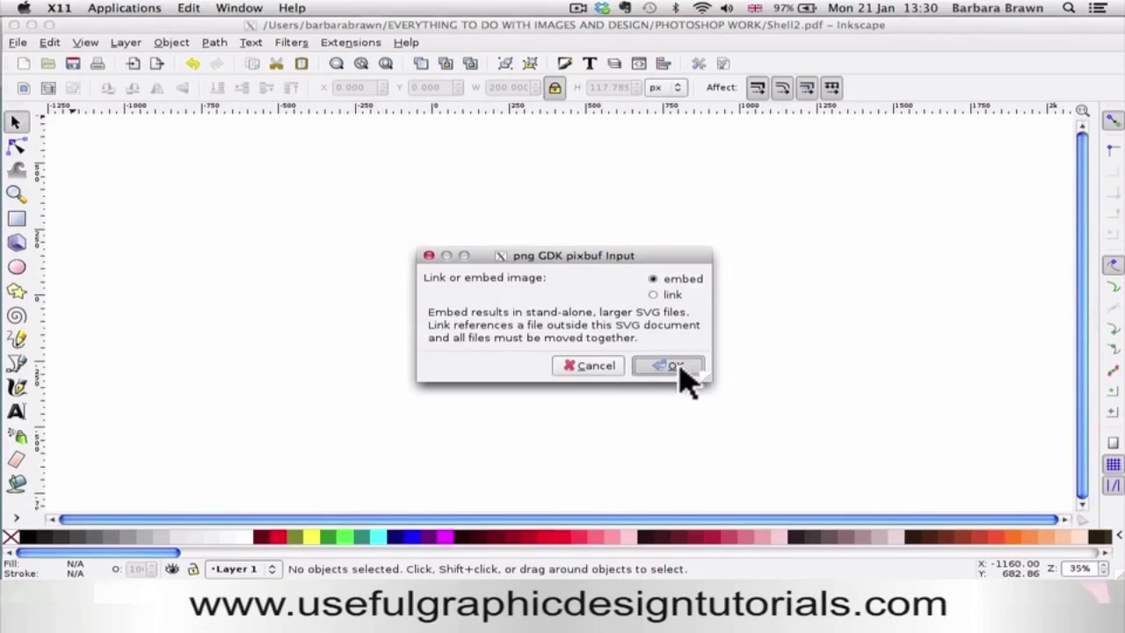
left_click_drag(681, 365, 359, 338)
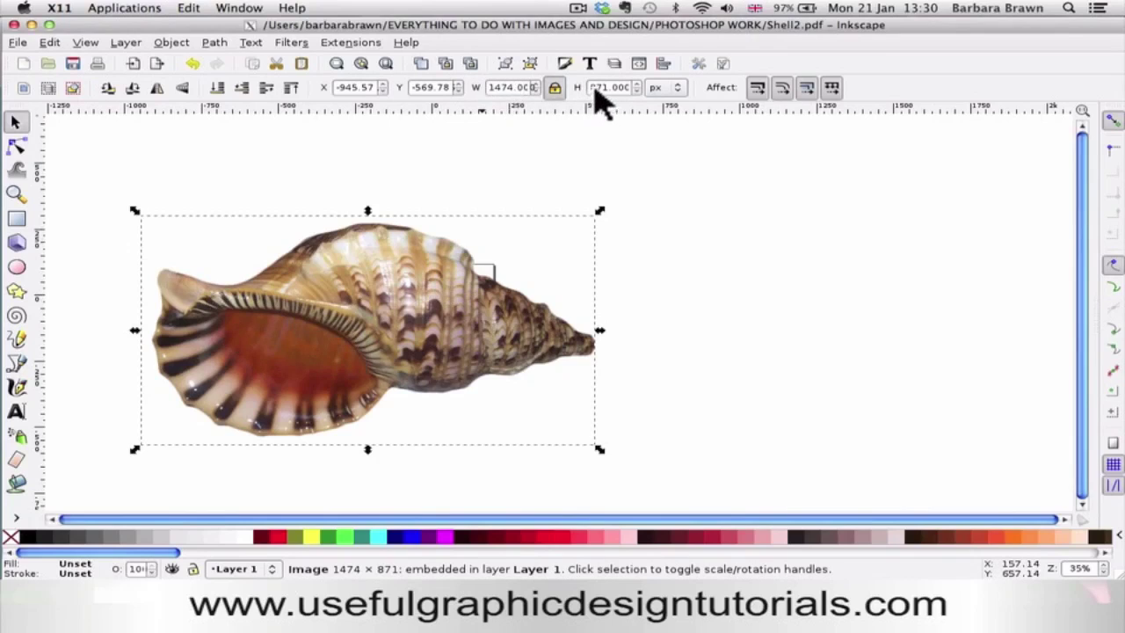
- Scale the shell image proportionally to a width of 250 px (250 × 147.727 px)
left_click_drag(484, 88, 545, 88)
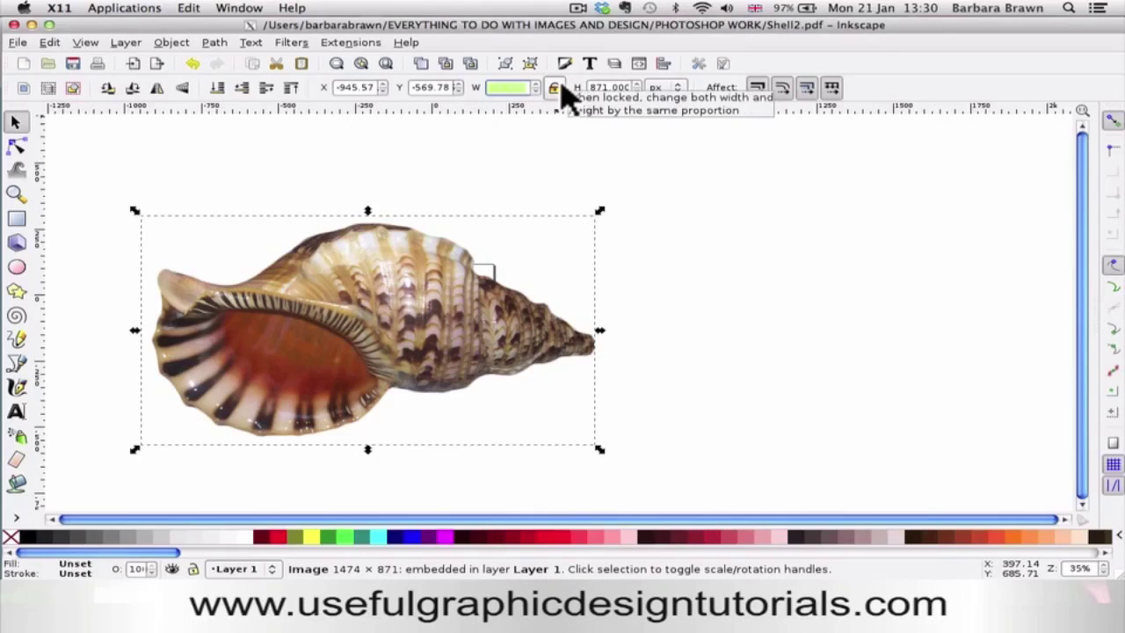
type("25")
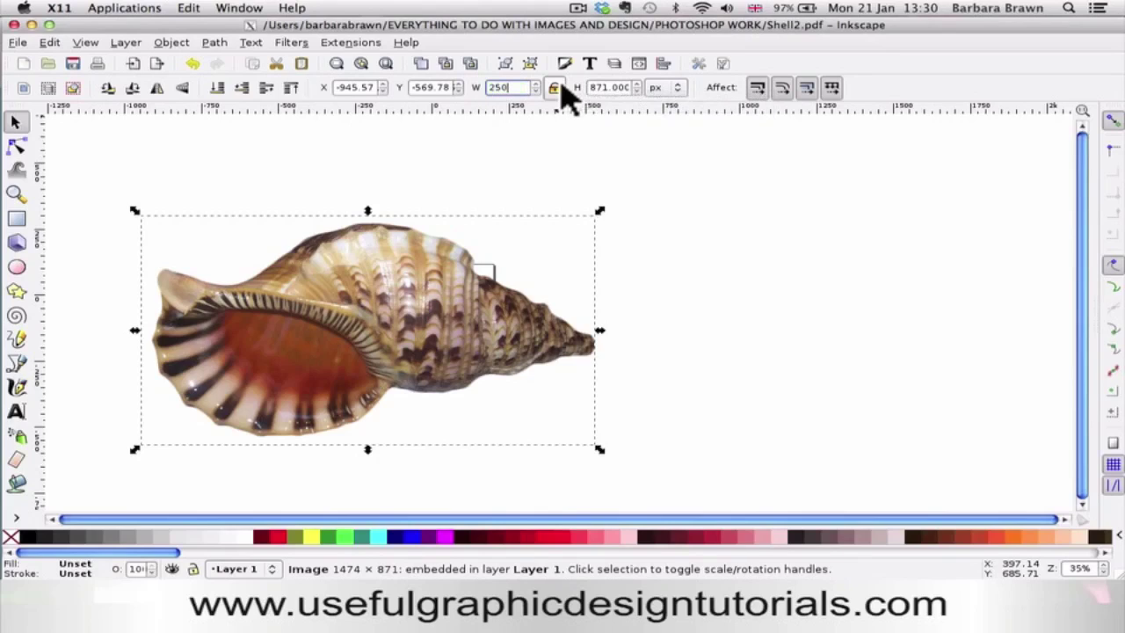
type("0")
left_click(556, 87)
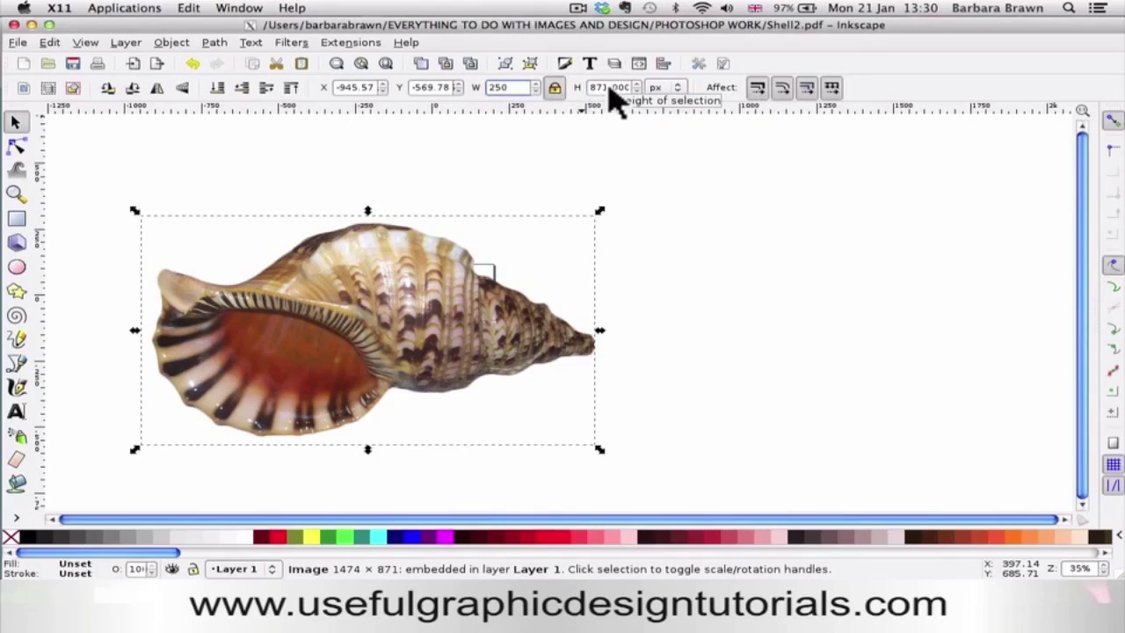
key("Return")
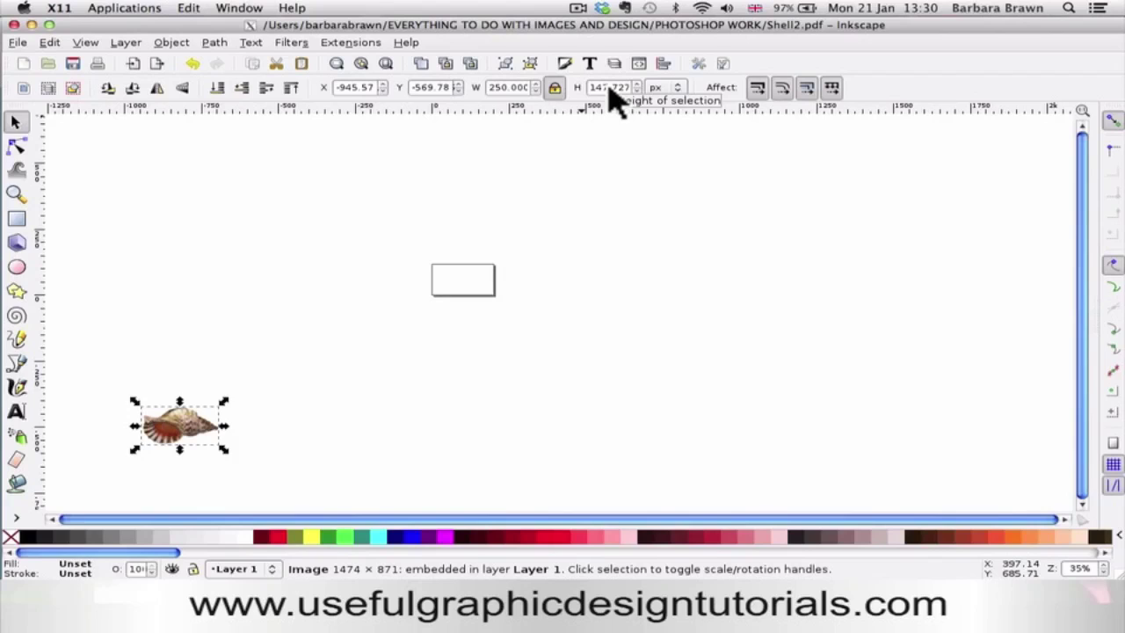
- Move the shell image to the right of the small page and reselect it
left_click_drag(213, 416, 598, 276)
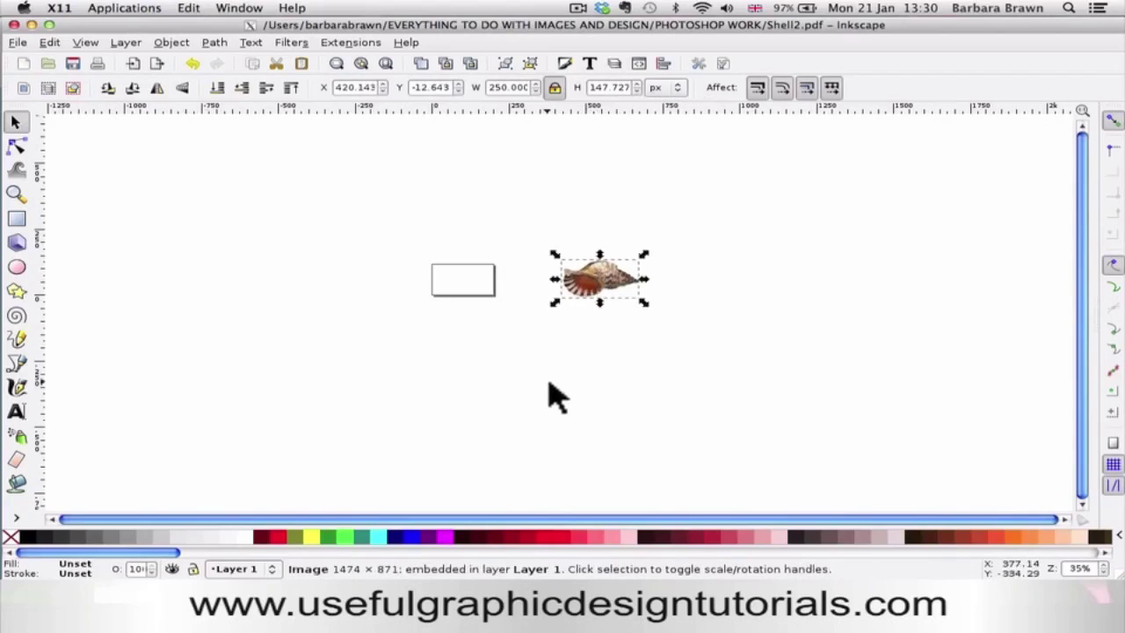
left_click(426, 318)
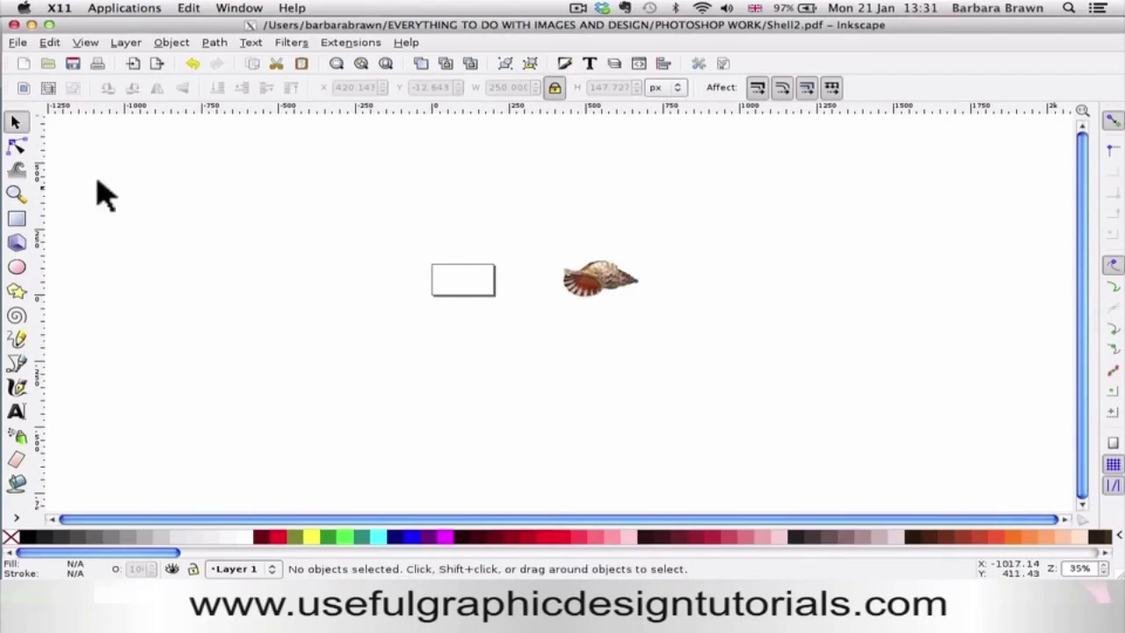
left_click(593, 289)
- Resize the page to the shell image in Document Properties, making it 250 × 147.73 px
left_click(18, 42)
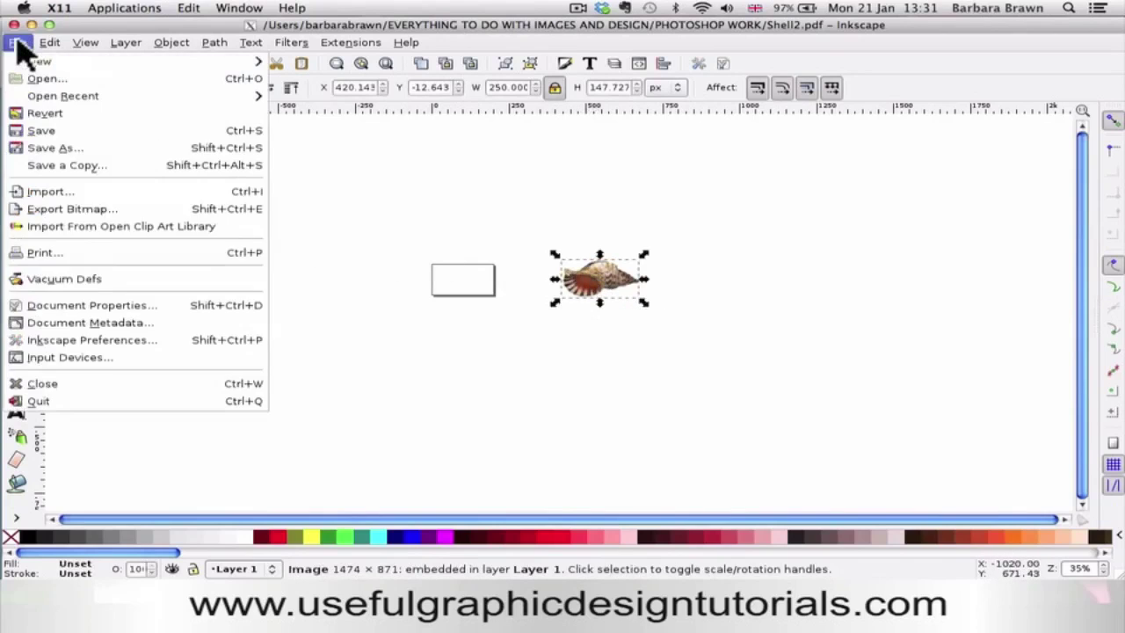
left_click(72, 306)
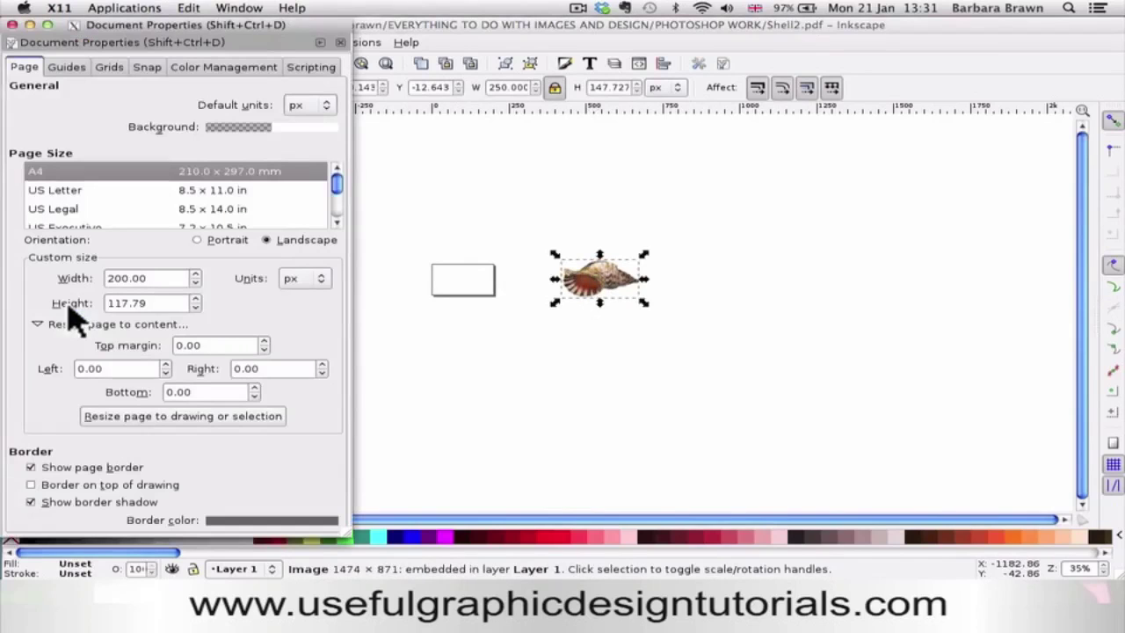
left_click(143, 427)
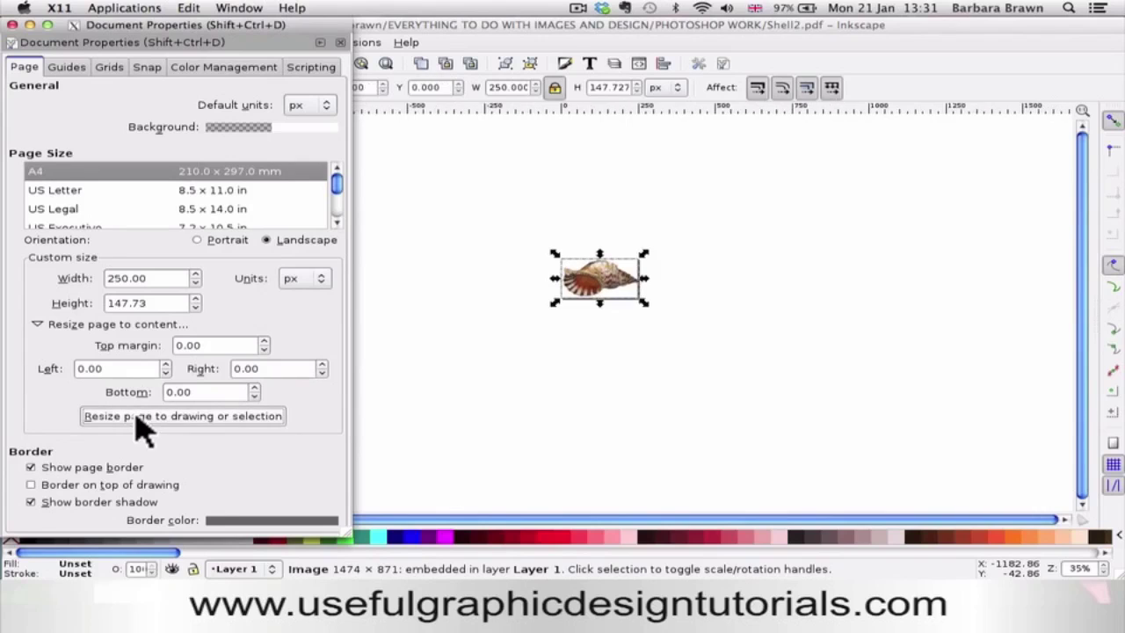
left_click(12, 24)
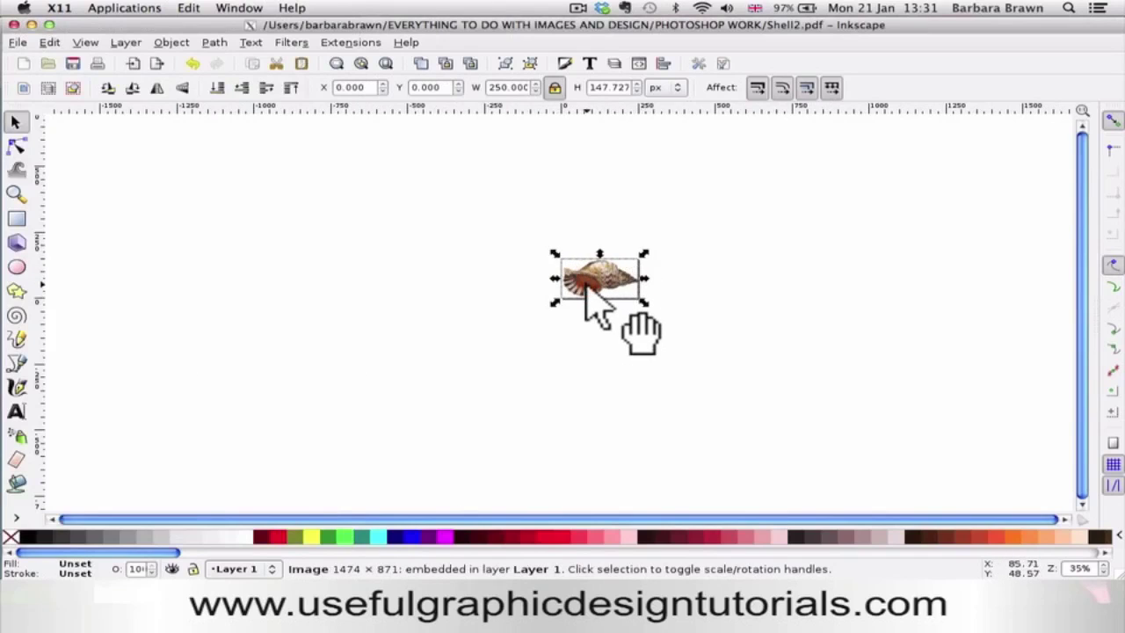
- Save the drawing as Inkscape Shell.pdf in PHOTOSHOP WORK with Portable Document Format (*.pdf) type
left_click(16, 43)
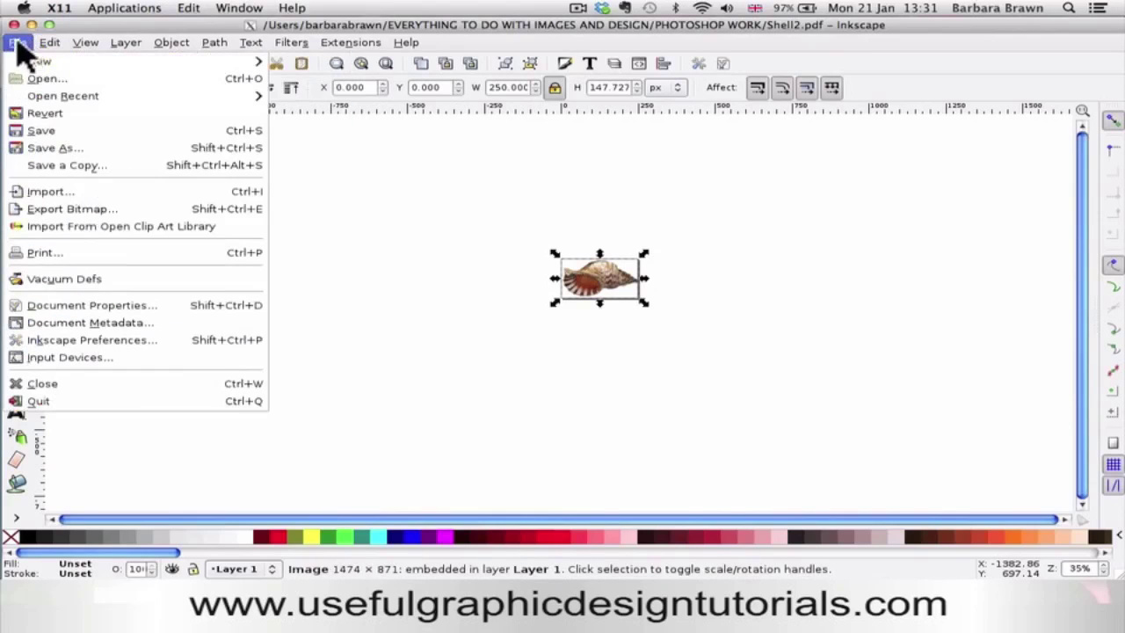
left_click(54, 149)
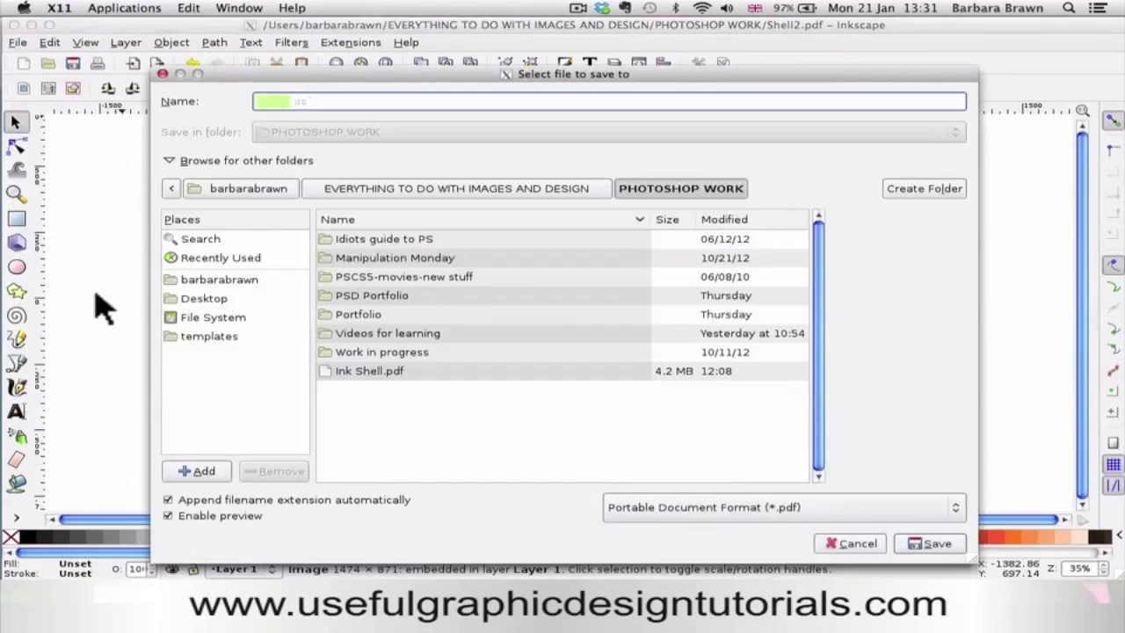
left_click(360, 102)
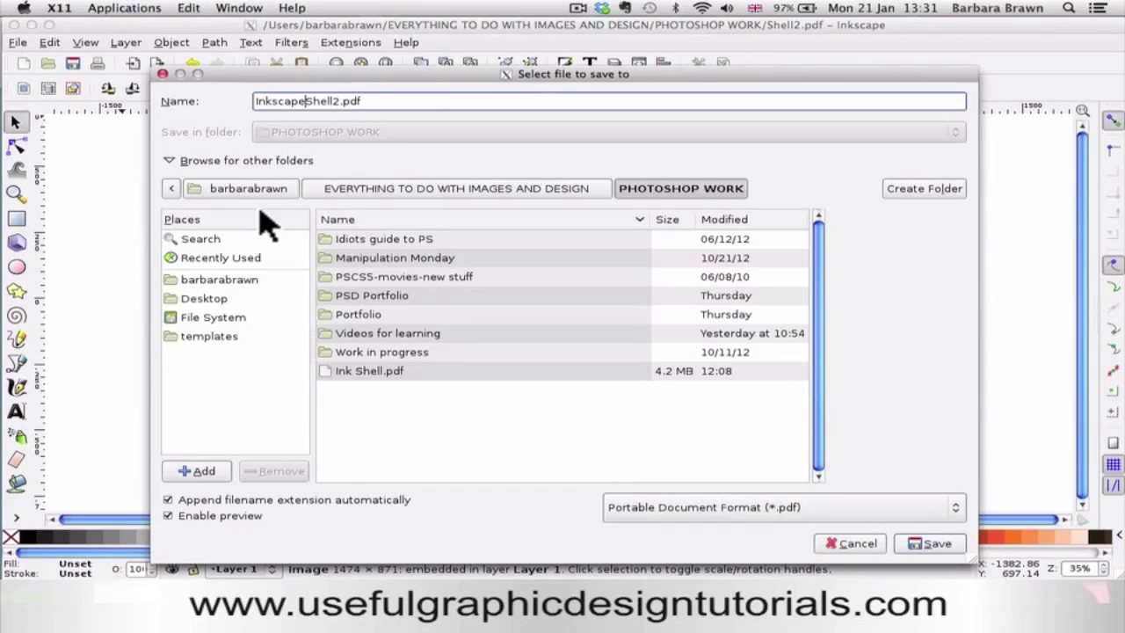
left_click(343, 101)
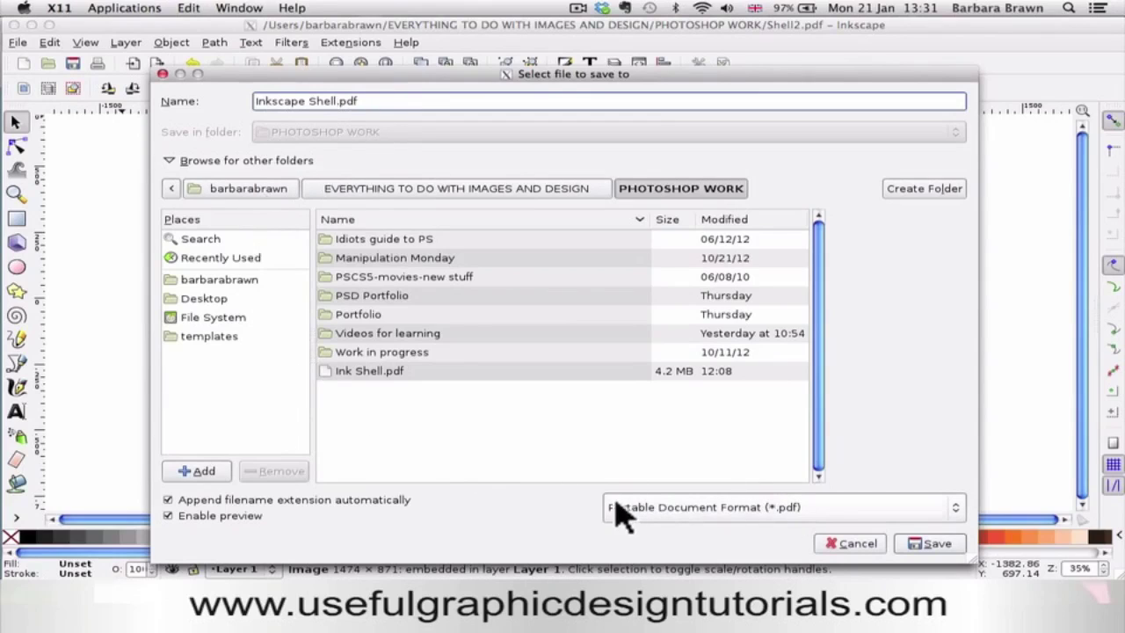
left_click(956, 510)
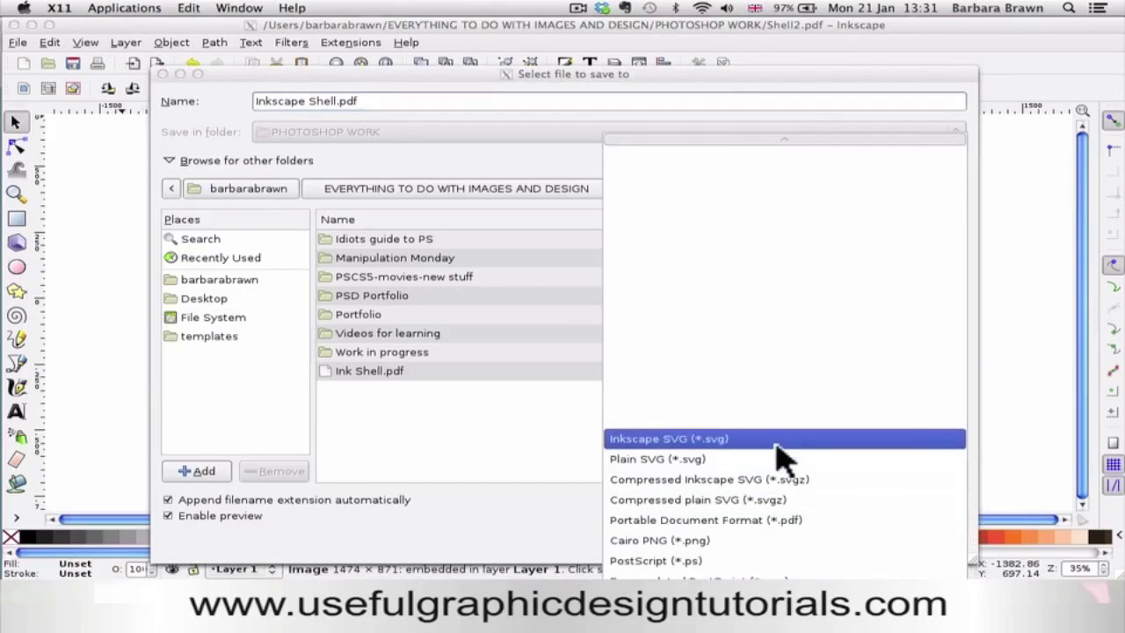
scroll(782, 528, "down", 3)
scroll(783, 553, "down", 3)
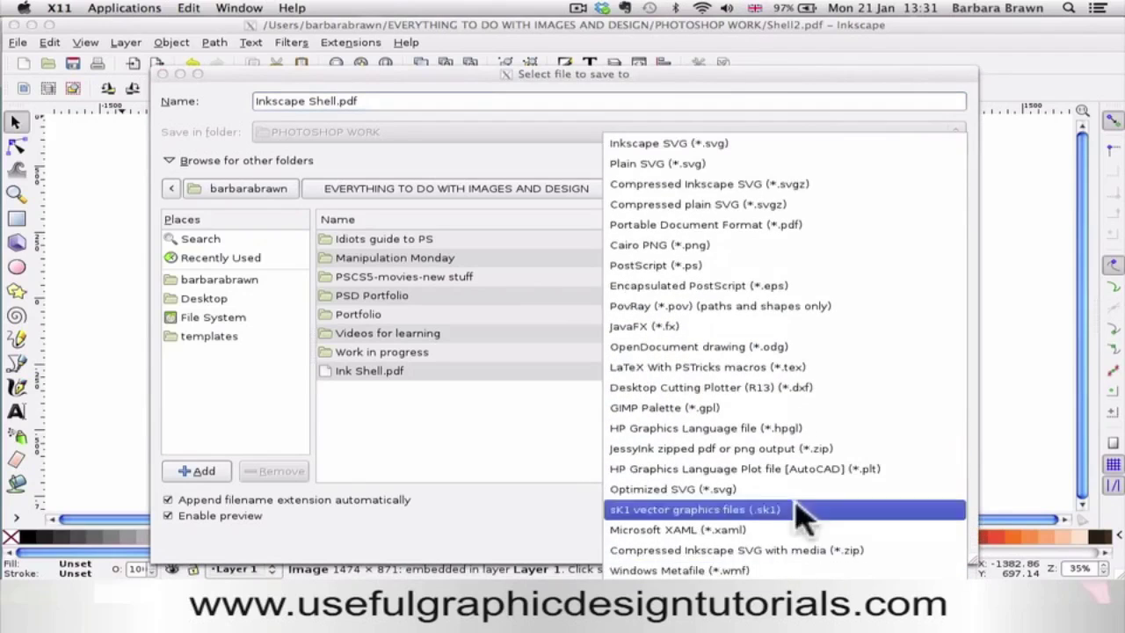
left_click(638, 226)
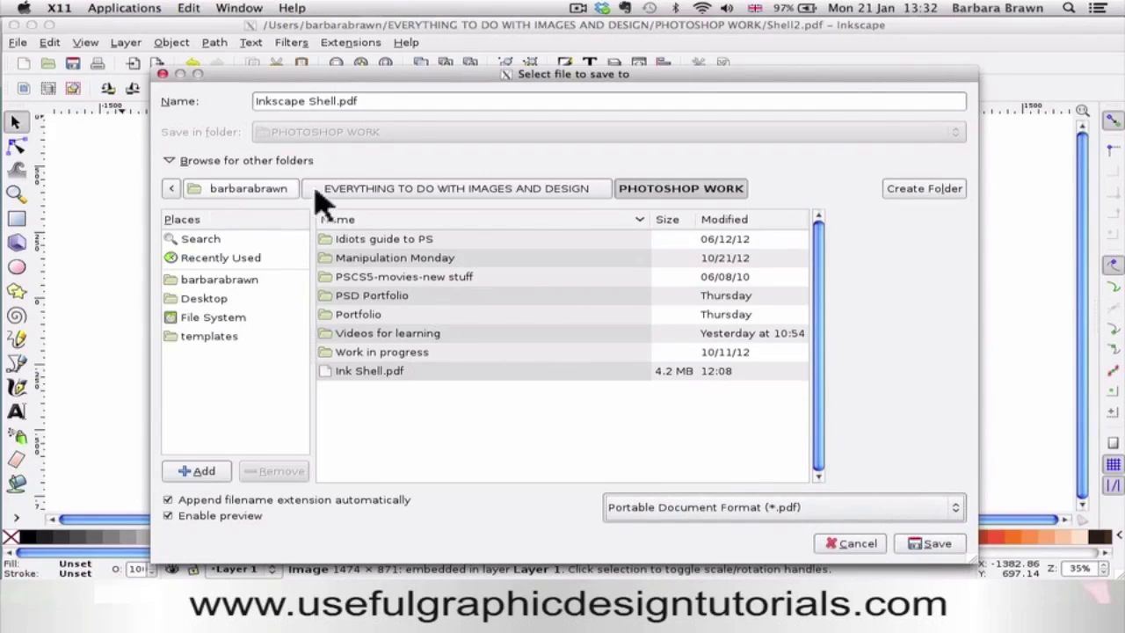
left_click(933, 543)
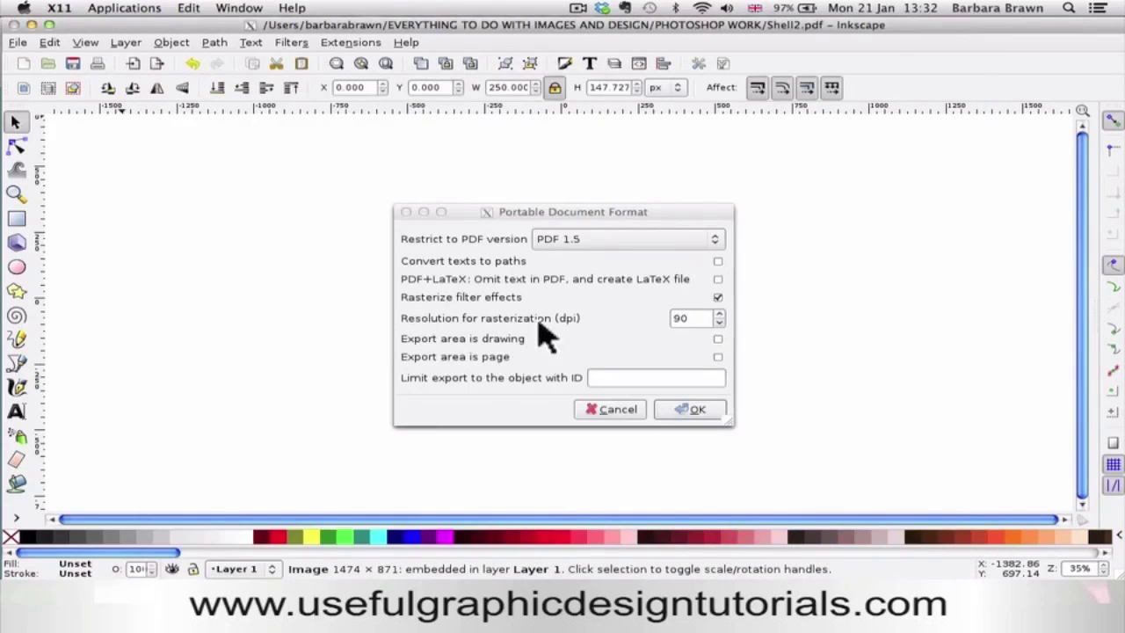
- Set the PDF rasterization resolution to 300 dpi and confirm the save
left_click(691, 319)
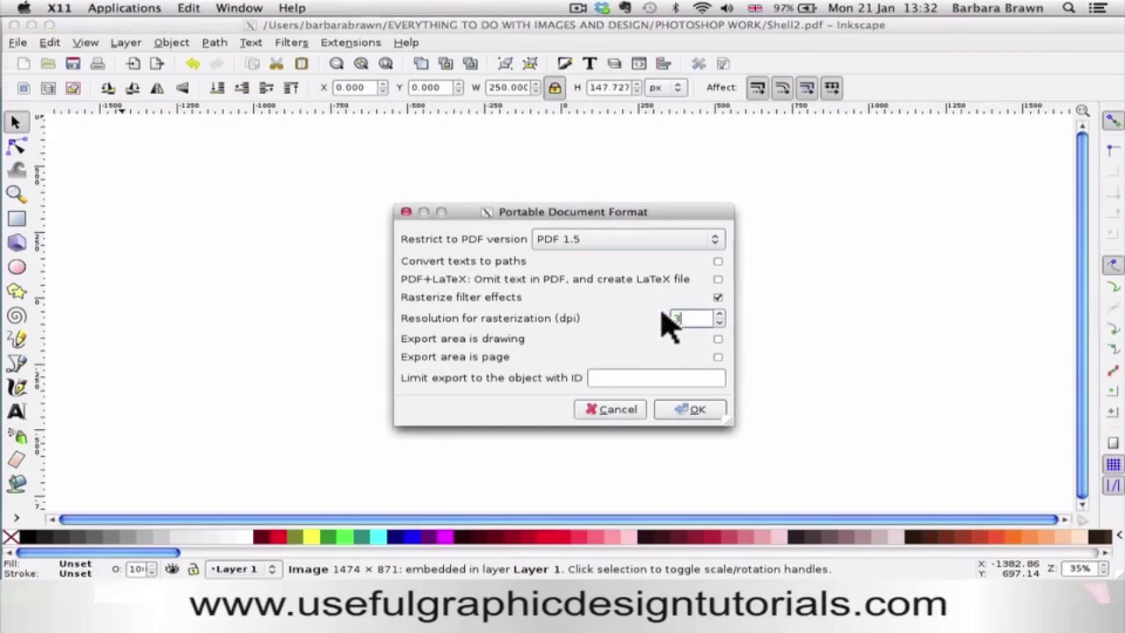
left_click(861, 341)
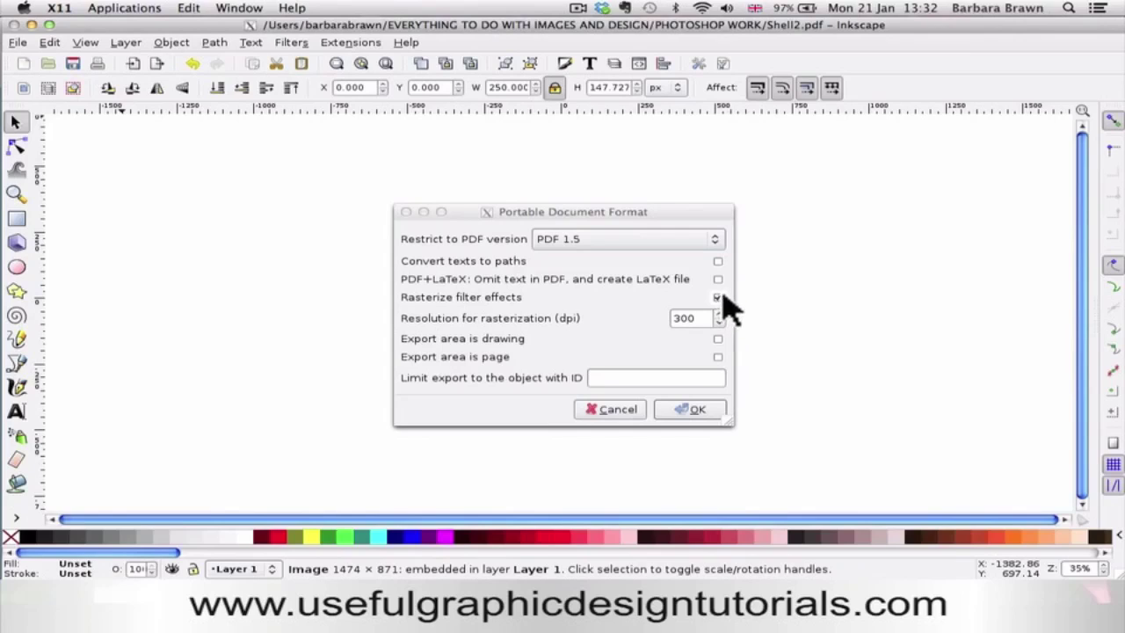
left_click(694, 409)
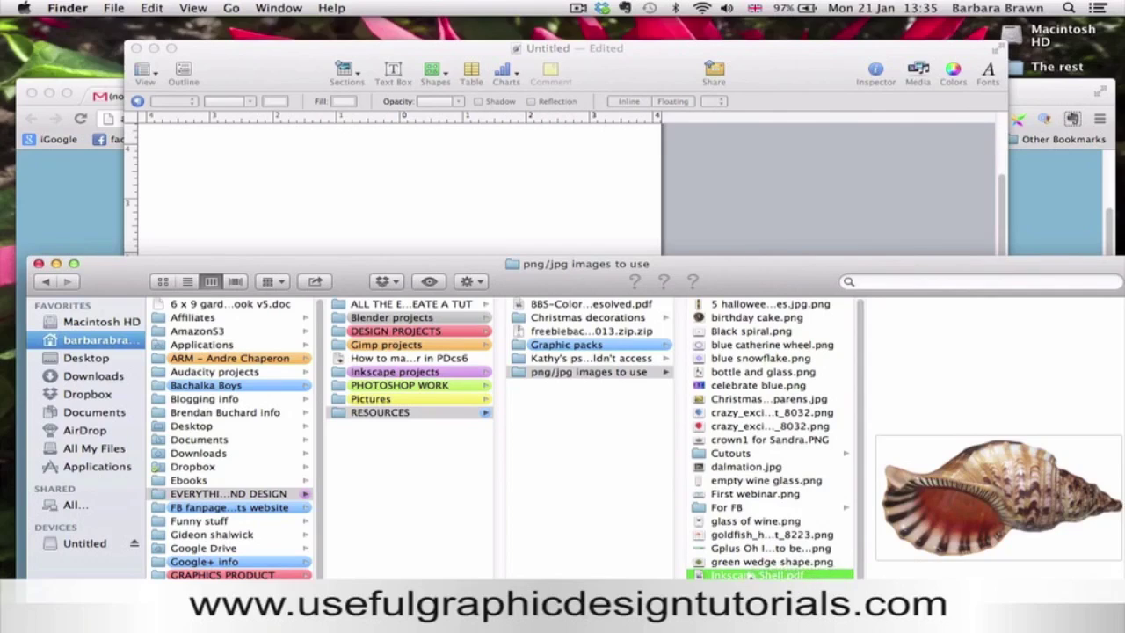
- Drag Inkscape Shell.pdf into the Pages document, then move Finder aside and reposition the image
left_click_drag(723, 573, 351, 250)
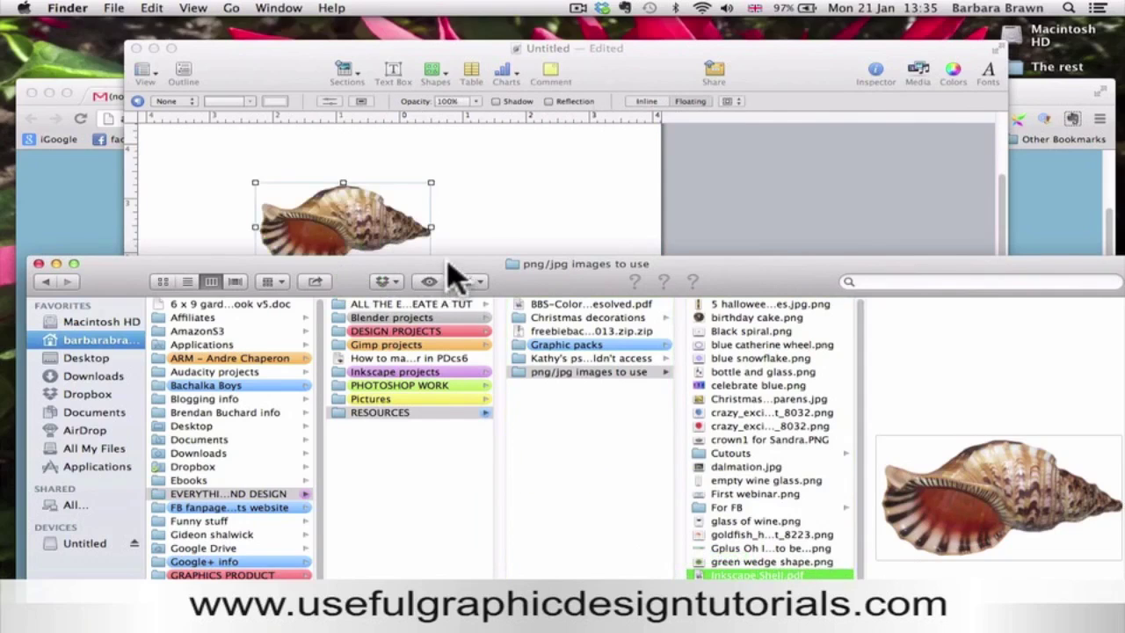
left_click_drag(453, 277, 492, 580)
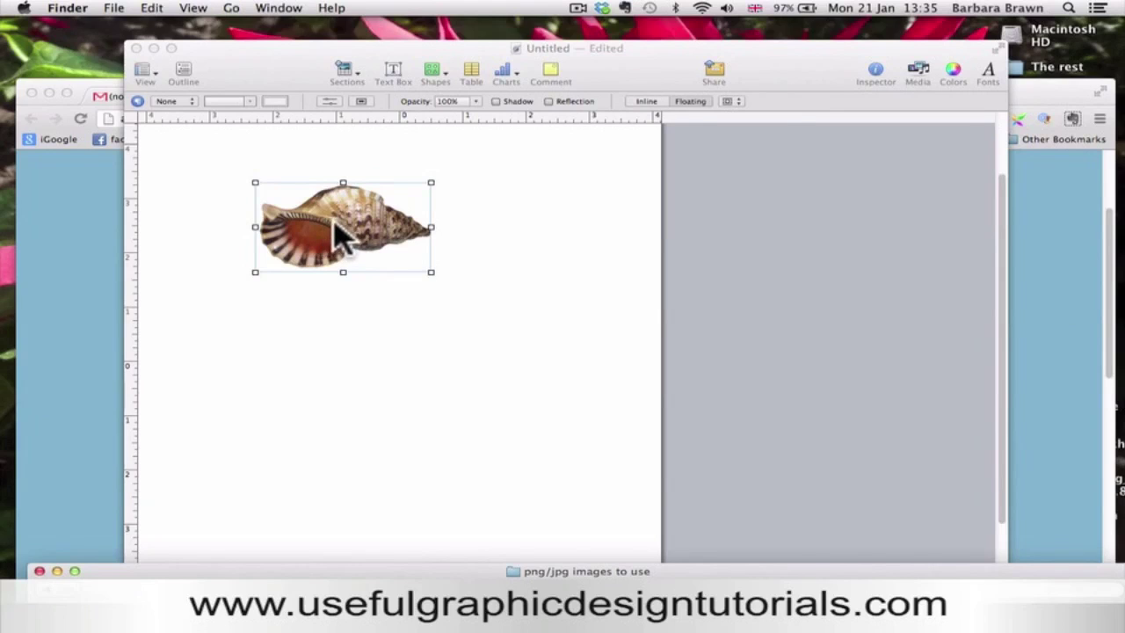
left_click_drag(336, 230, 581, 482)
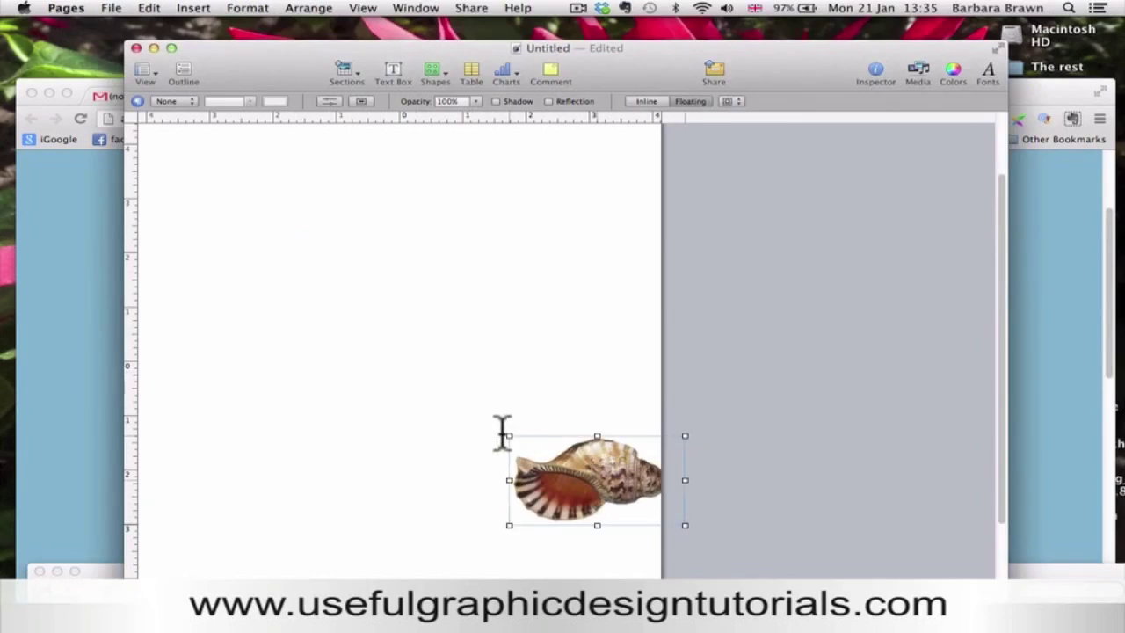
- Enlarge the placed shell to about 25.70 × 15.29 in and shift it to inspect the detail
left_click_drag(497, 428, 242, 123)
left_click_drag(263, 258, 723, 450)
left_click_drag(307, 311, 167, 101)
left_click_drag(343, 334, 683, 346)
left_click_drag(302, 372, 461, 473)
left_click_drag(364, 247, 236, 103)
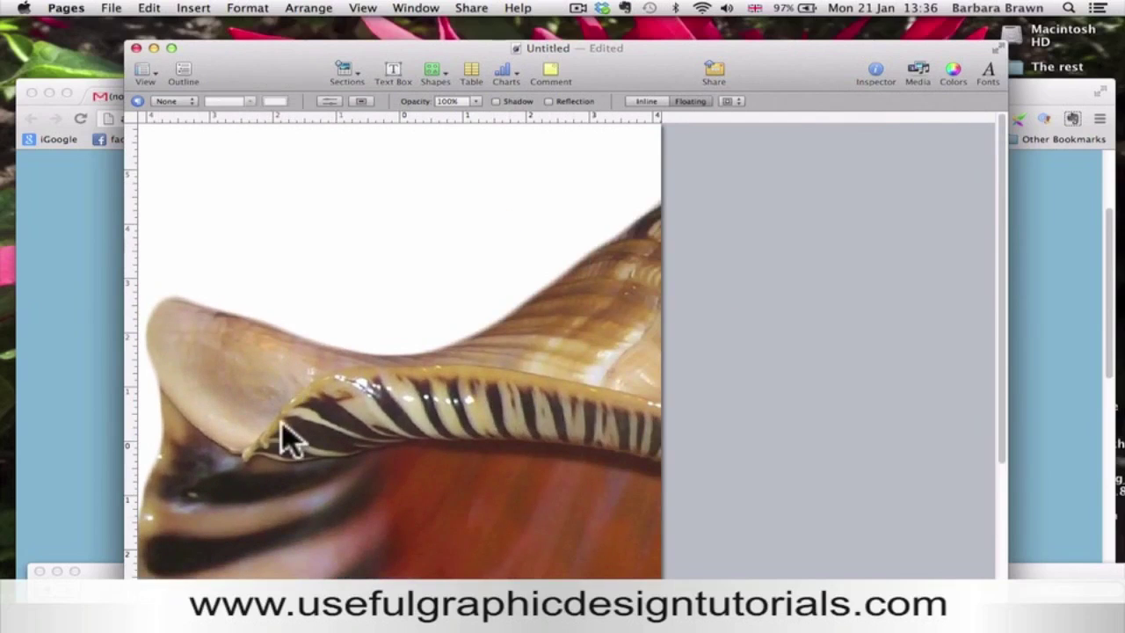
left_click_drag(231, 395, 245, 417)
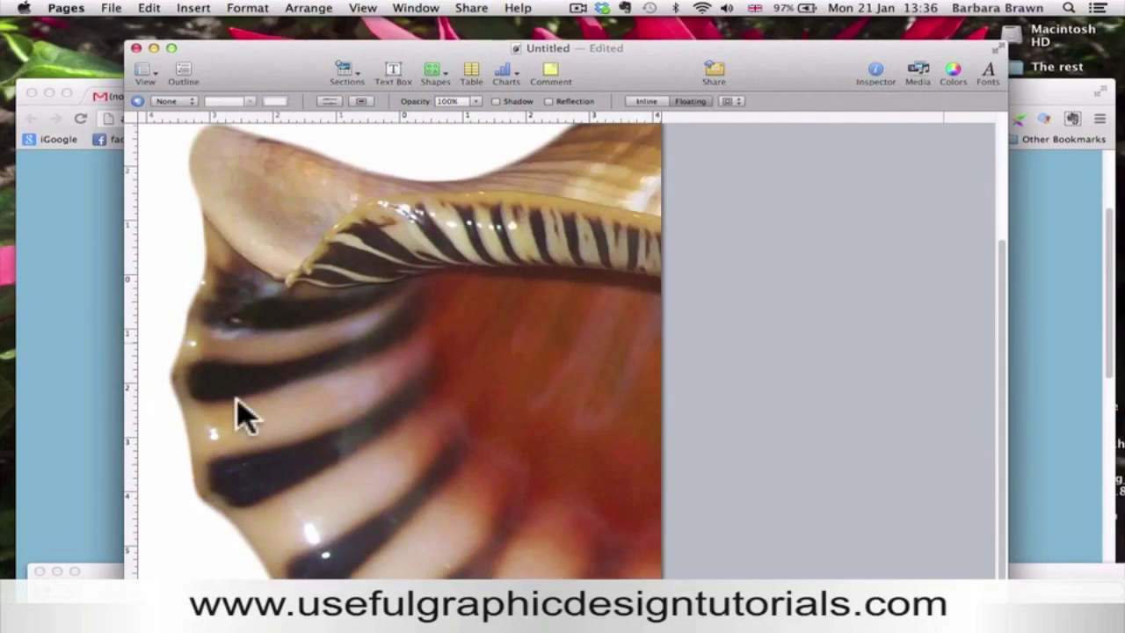